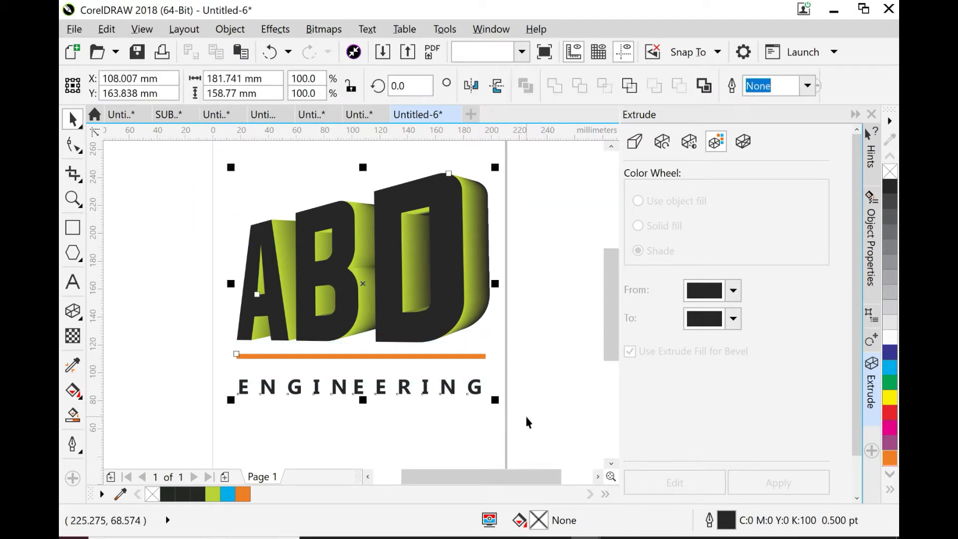
- Move the finished ABD Engineering logo about 206 mm to the right, off the page
left_click_drag(525, 477, 563, 479)
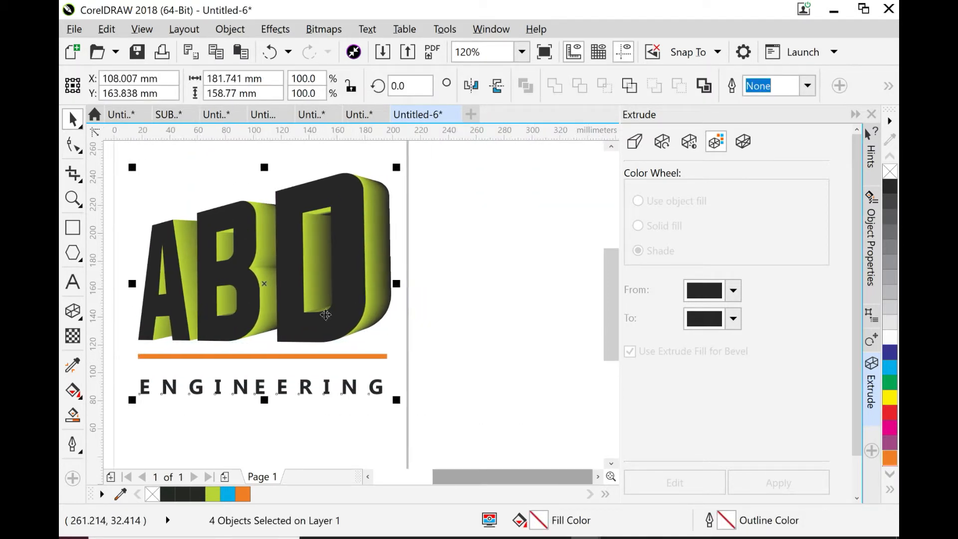
left_click_drag(278, 288, 553, 296)
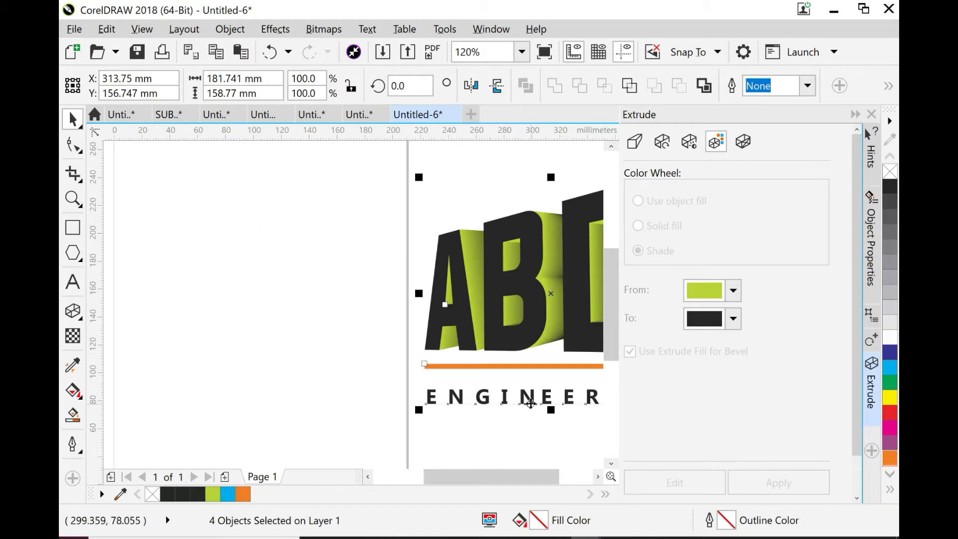
- Create the artistic text "ABD" on the empty page and enlarge it to about 162 mm wide, centred on the page
left_click_drag(460, 475, 423, 478)
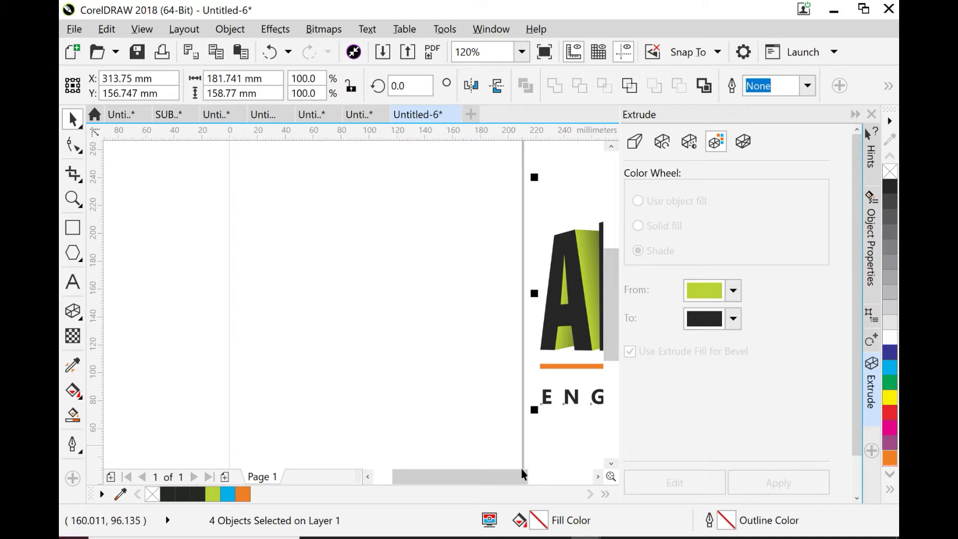
left_click_drag(521, 476, 433, 487)
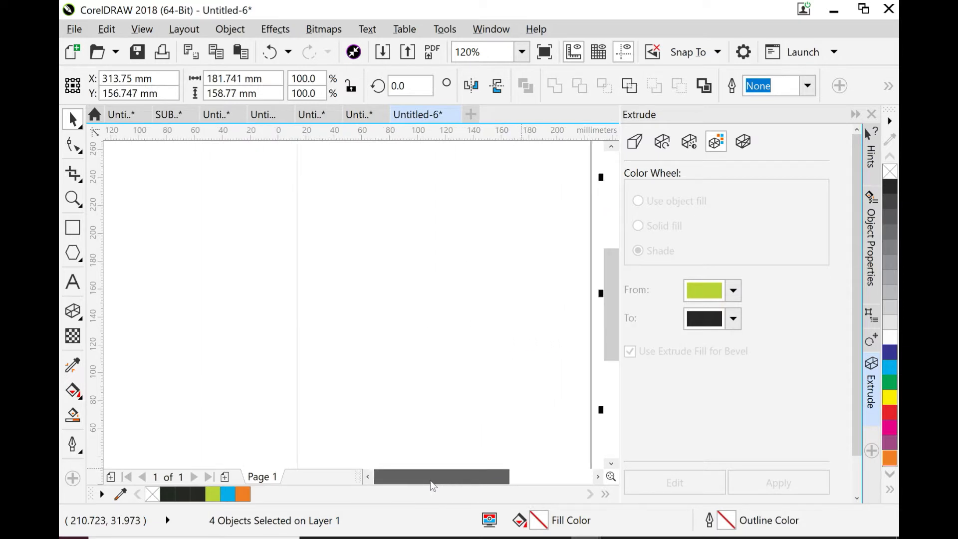
left_click(73, 282)
left_click(352, 297)
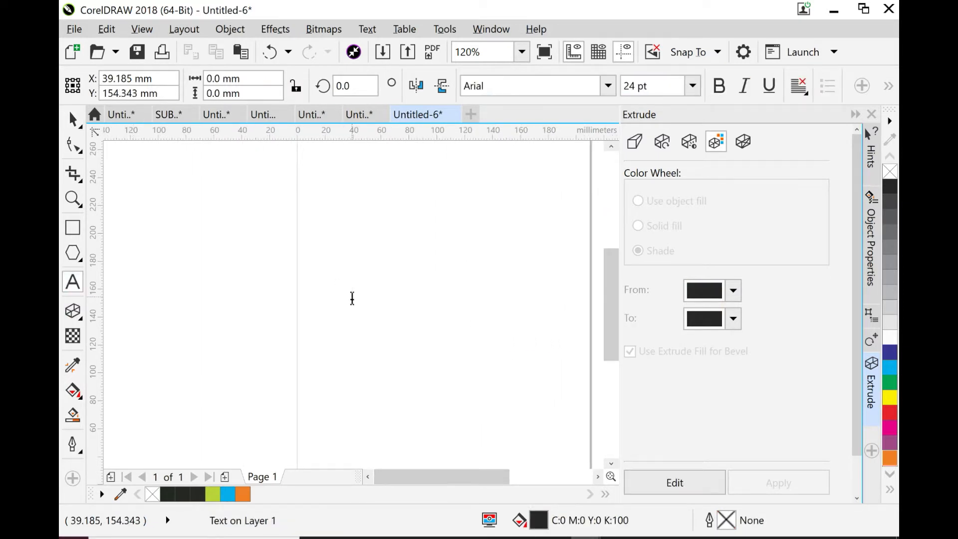
type("ABD")
key("Escape")
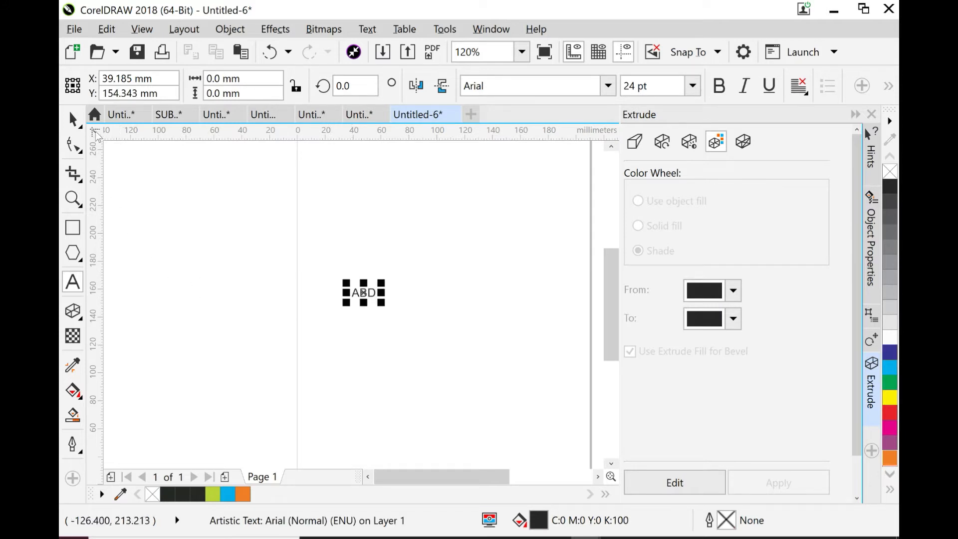
key("space")
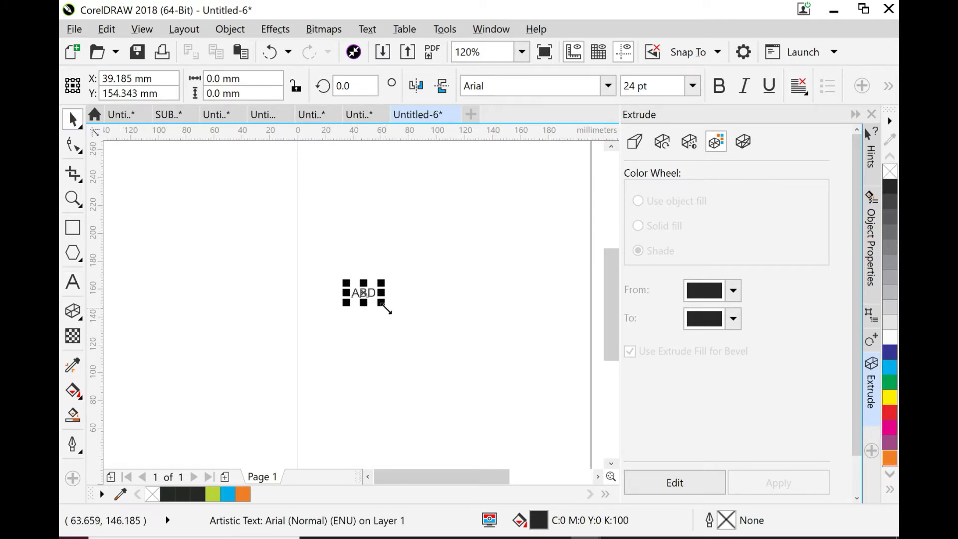
left_click_drag(383, 305, 588, 385)
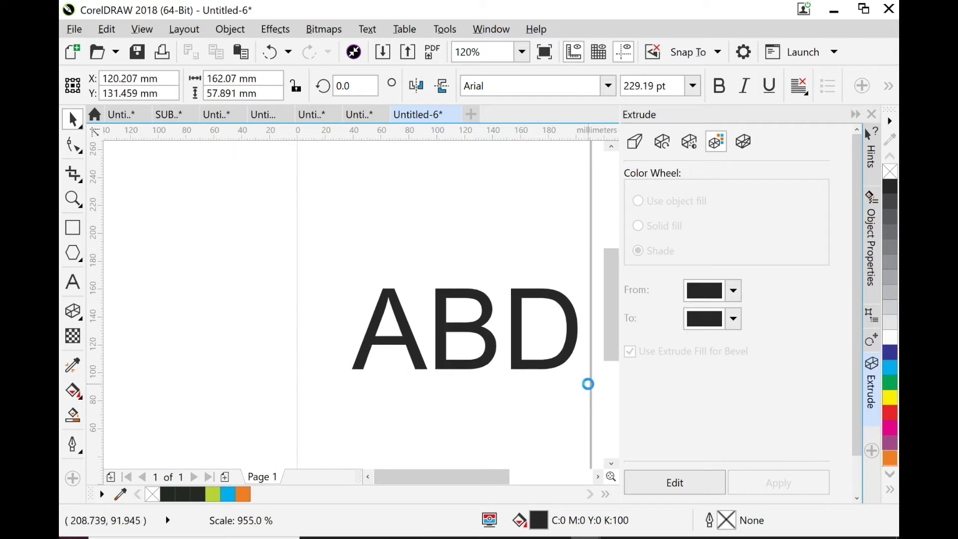
left_click_drag(467, 332, 437, 305)
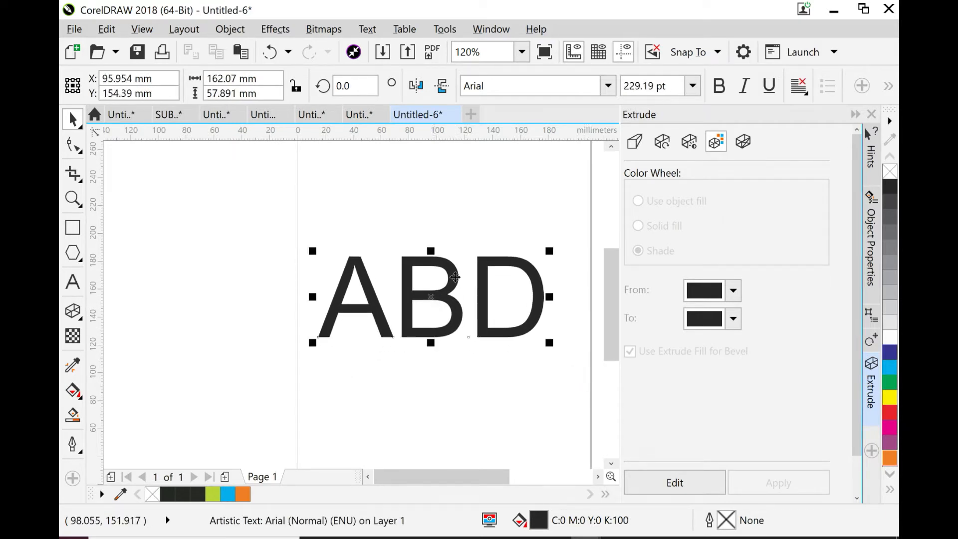
- Change the ABD text's font to Evogria and scale it up to about 147 mm wide
left_click(609, 86)
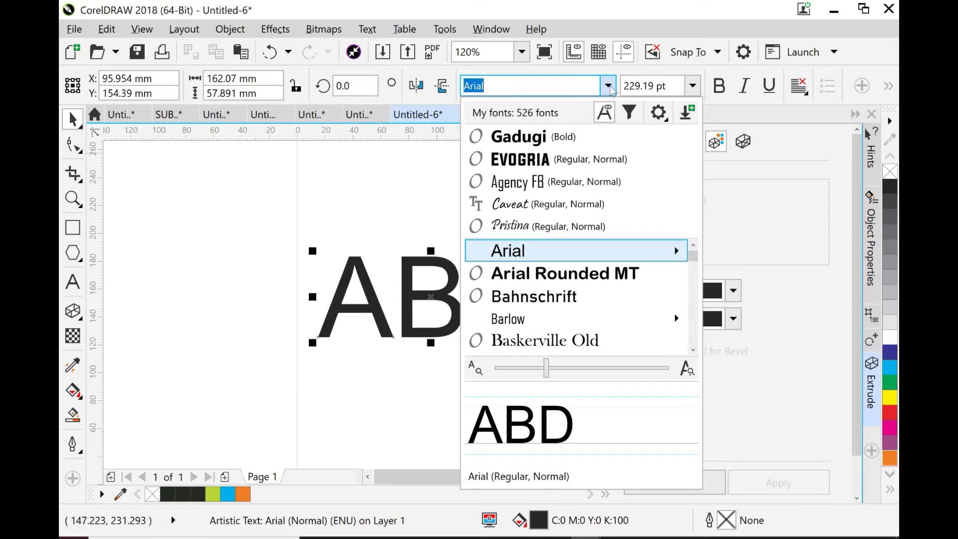
left_click(567, 160)
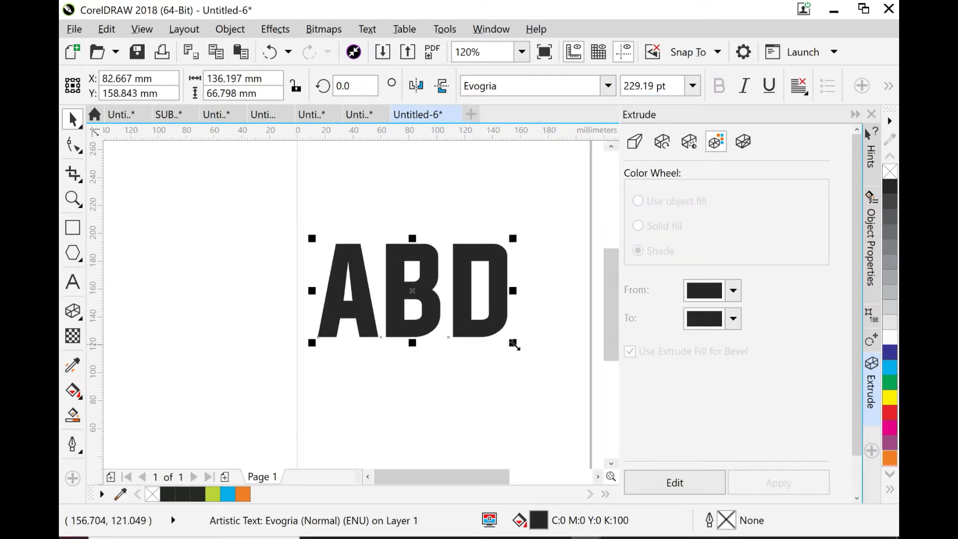
left_click_drag(514, 342, 529, 358)
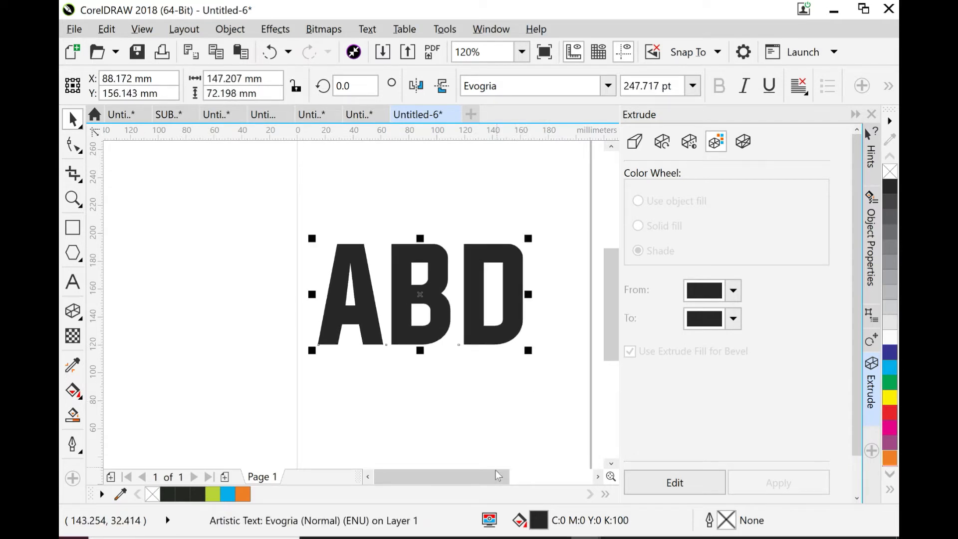
- Select all parts of the finished reference logo beside the page and move them about 63 mm further right
left_click_drag(497, 478, 503, 478)
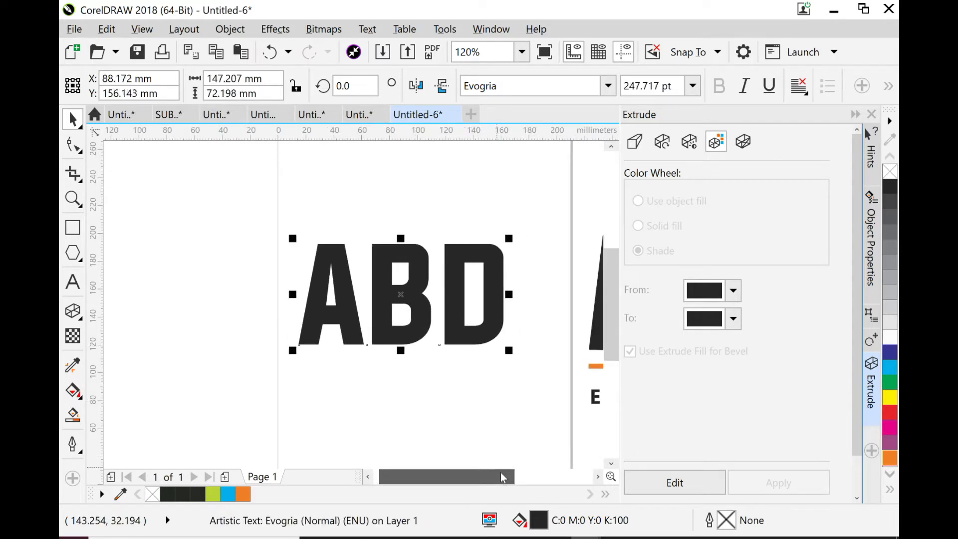
left_click(596, 479)
left_click(596, 479)
left_click(596, 479)
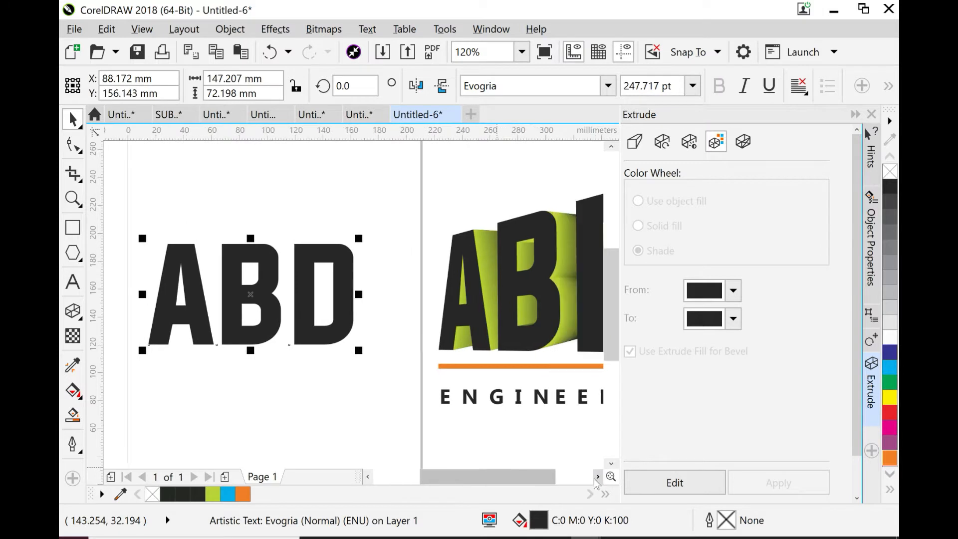
left_click(596, 479)
left_click(596, 480)
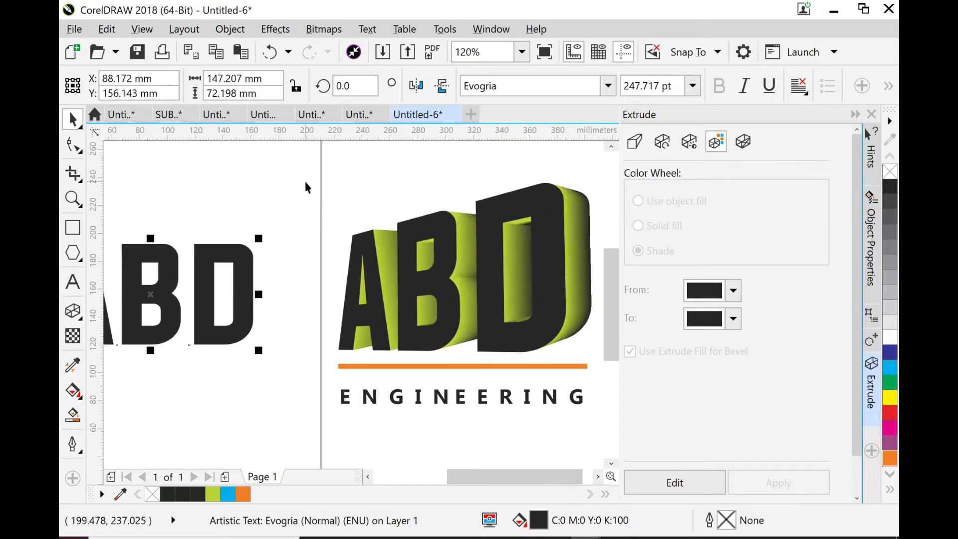
left_click_drag(308, 167, 582, 440)
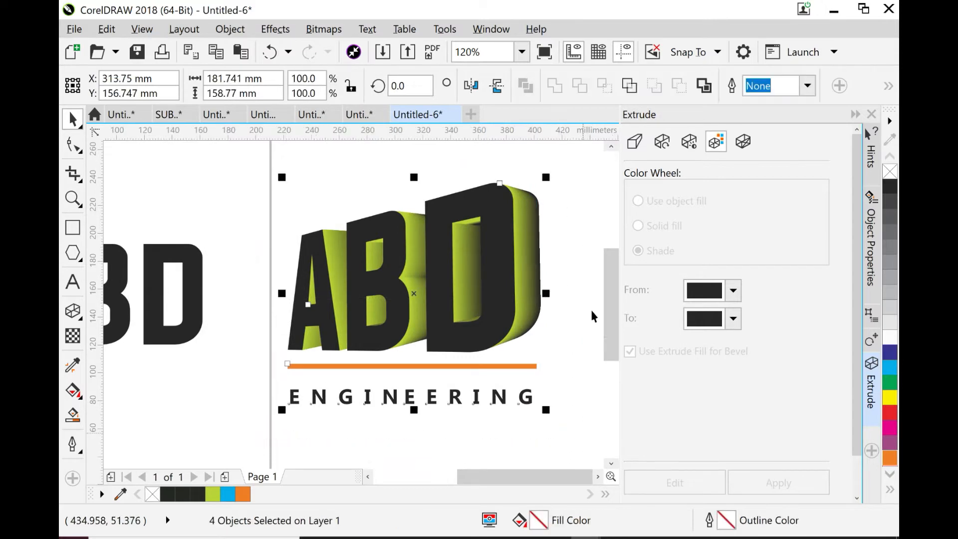
left_click_drag(410, 295, 499, 298)
- Convert the ABD text on the page to curves
left_click_drag(478, 482, 424, 482)
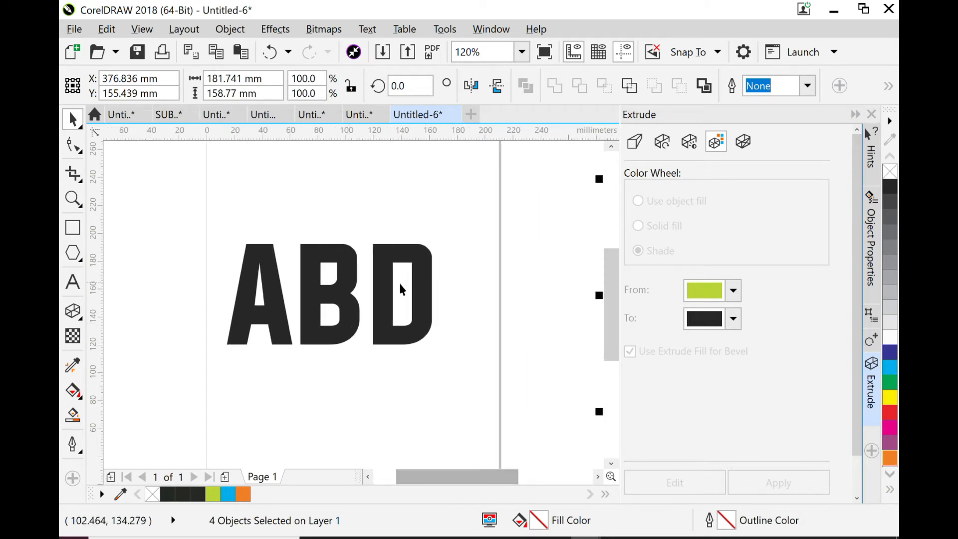
left_click(336, 295)
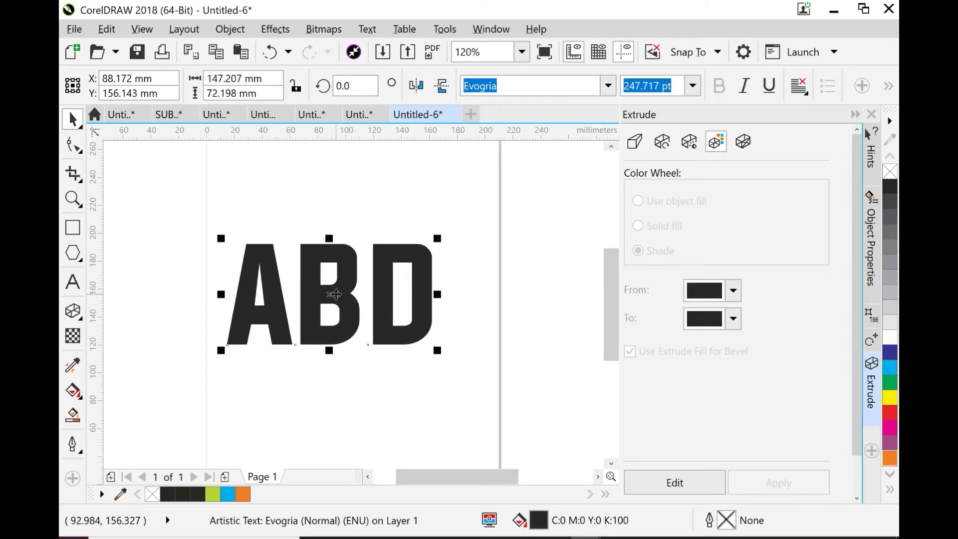
left_click(331, 294)
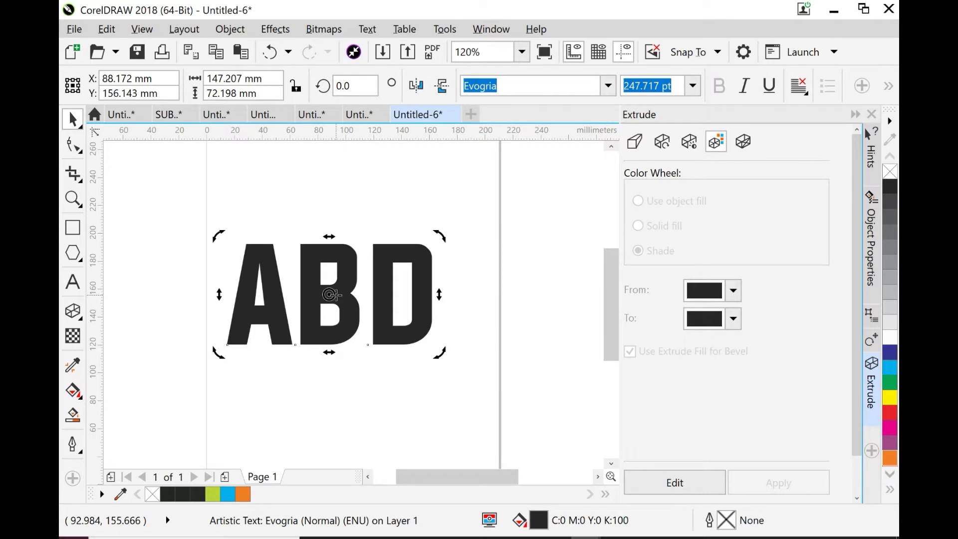
right_click(331, 295)
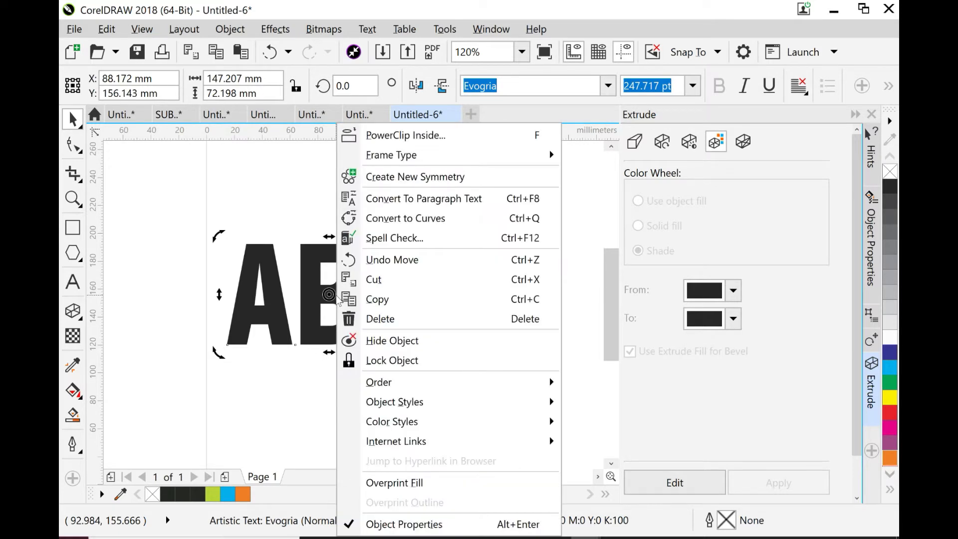
left_click(413, 218)
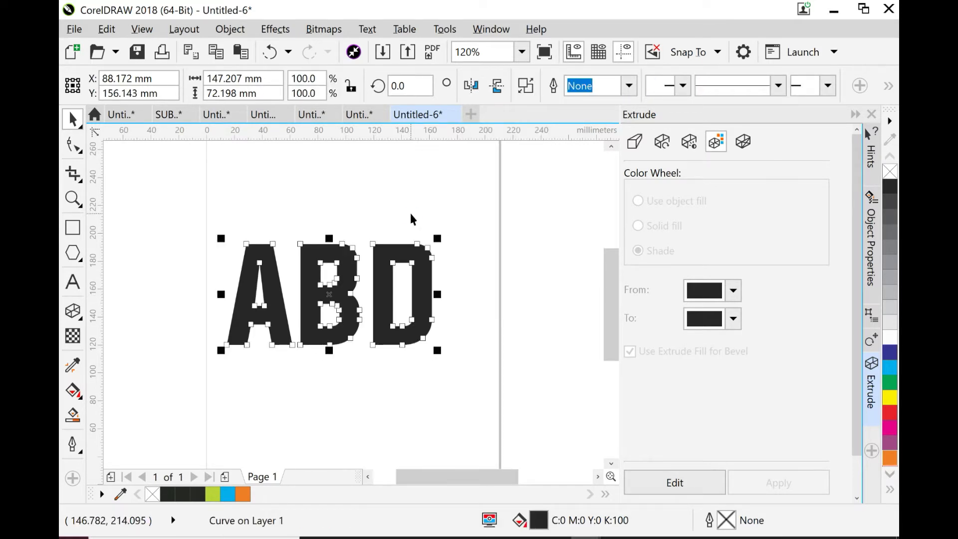
- Break the ABD curve apart and combine the pieces back into a single curve
left_click(527, 86)
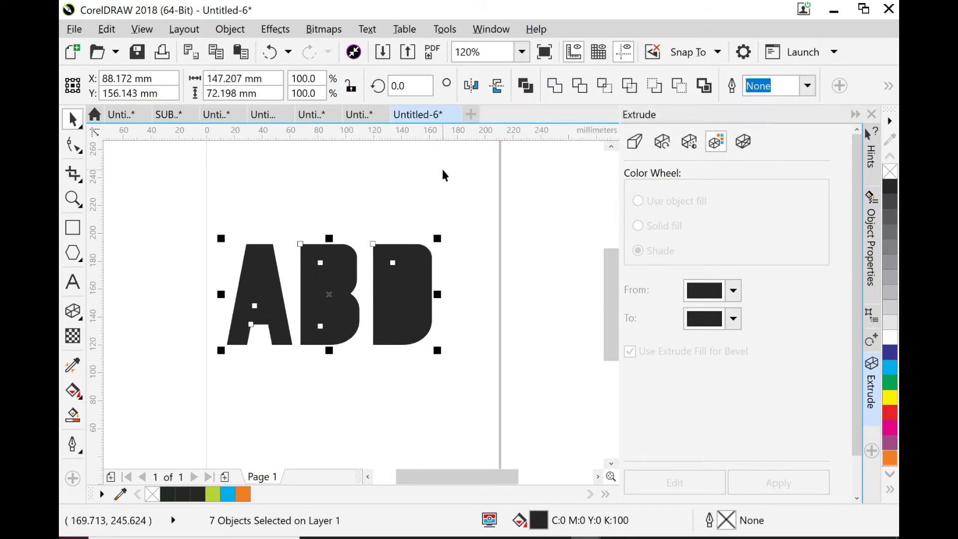
key("ctrl+l")
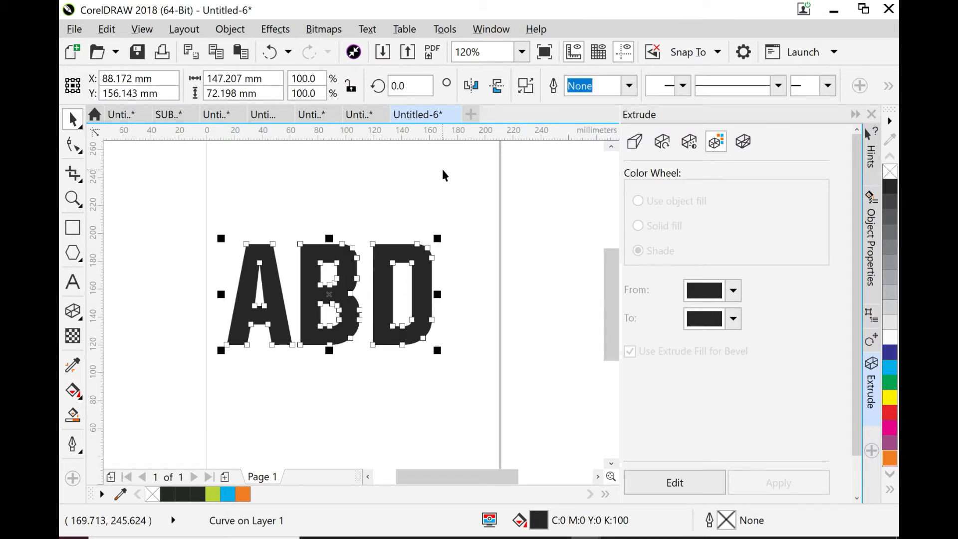
- Add perspective to the ABD curve and raise its upper-right corner by about 32 mm
left_click(275, 31)
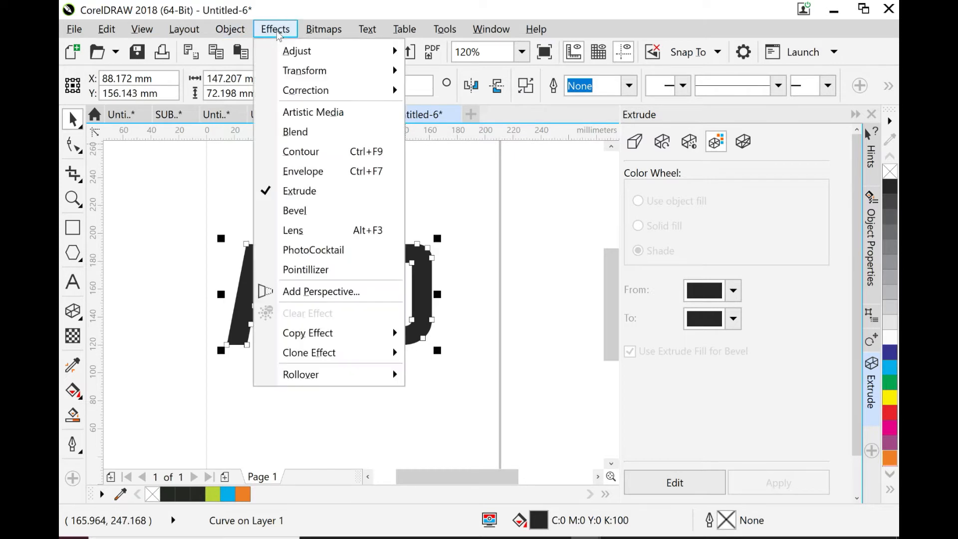
left_click(331, 292)
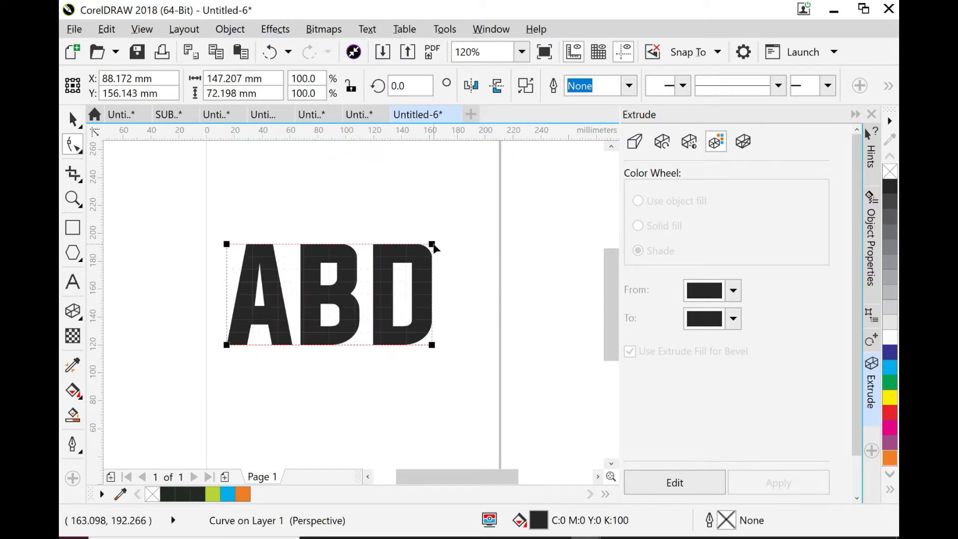
left_click_drag(433, 245, 430, 201)
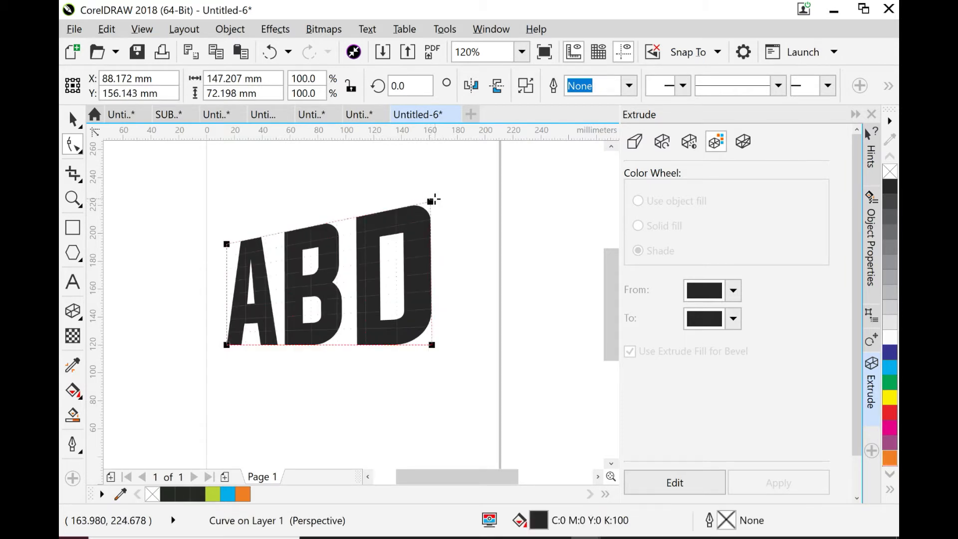
left_click(72, 118)
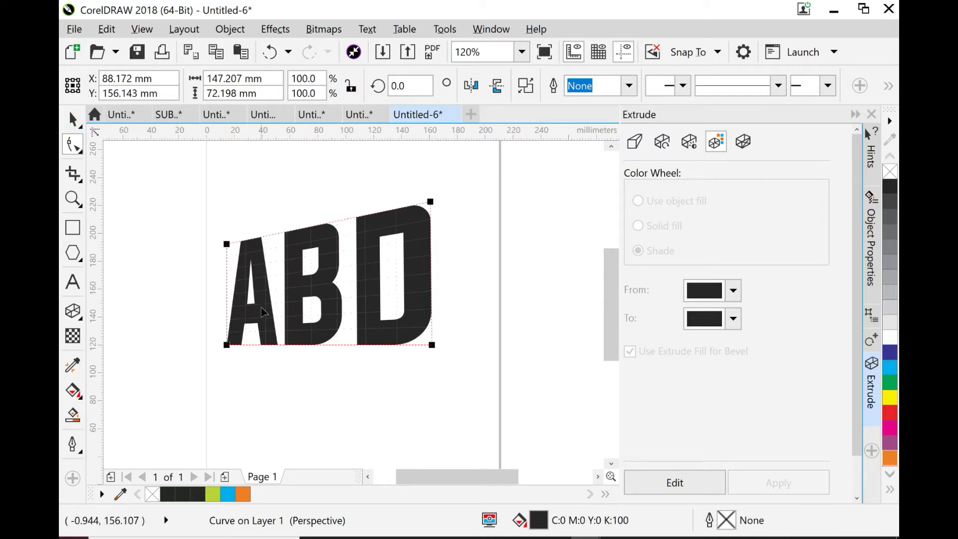
- Extrude the ABD letters toward a vanishing point about 189 mm to the right of their centre
left_click(80, 318)
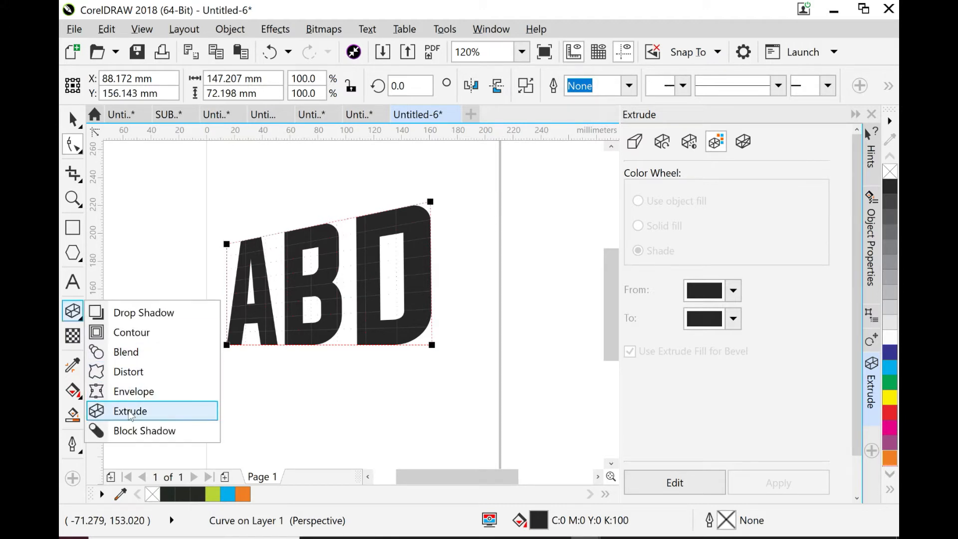
left_click(130, 411)
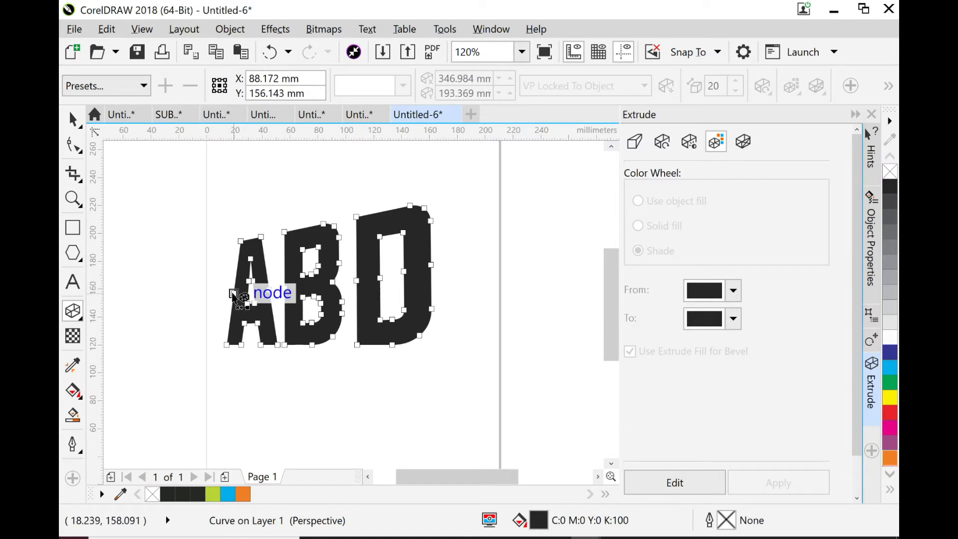
left_click_drag(233, 295, 592, 273)
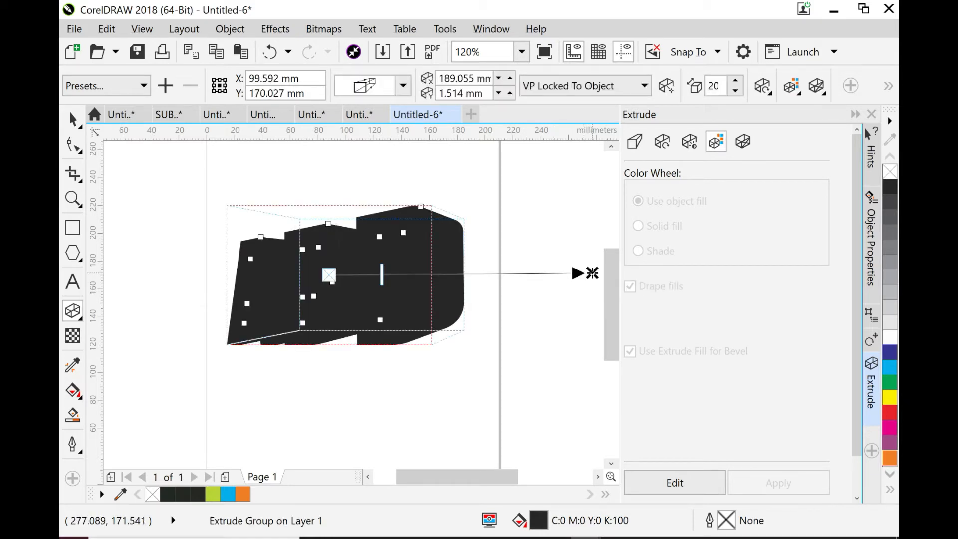
- Set the extrusion depth of the ABD letters to 22
left_click(736, 82)
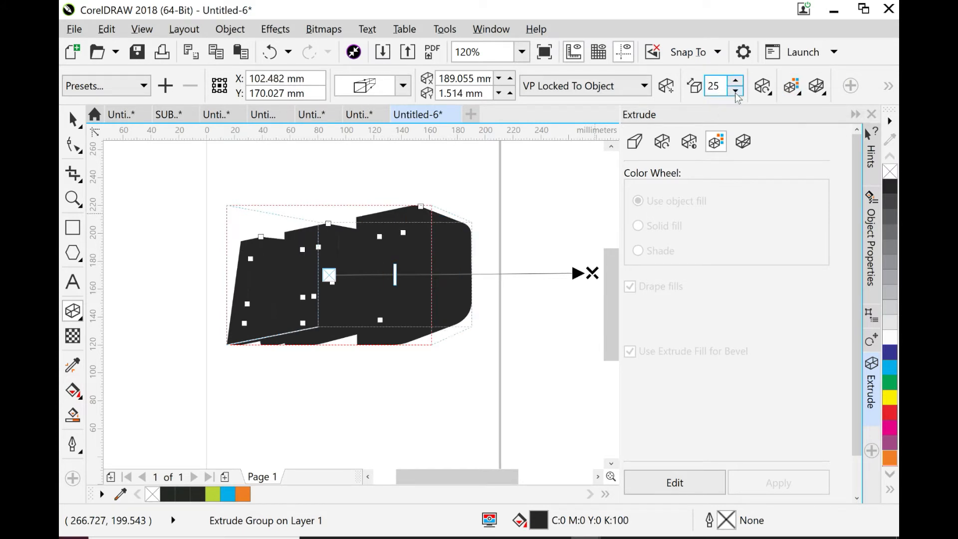
left_click(735, 92)
left_click_drag(718, 88, 700, 89)
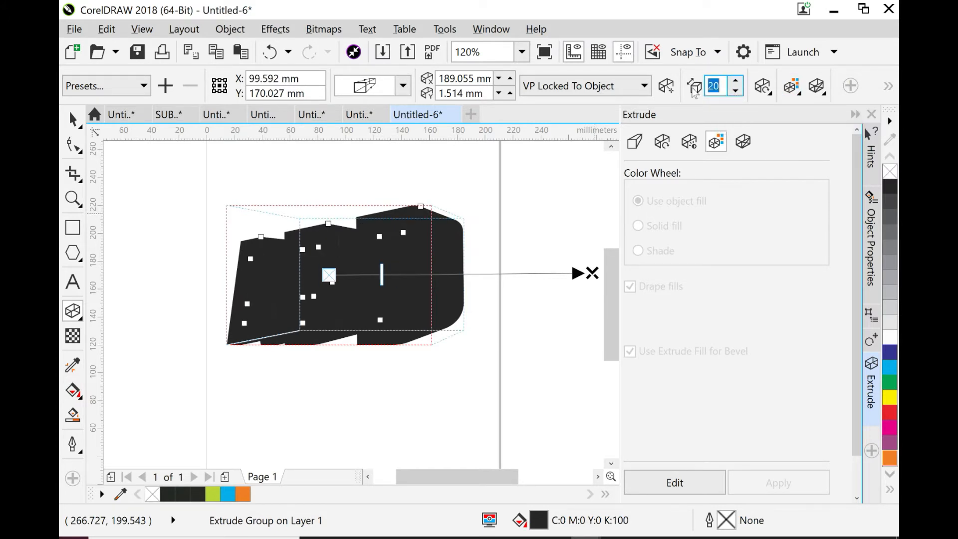
type("22")
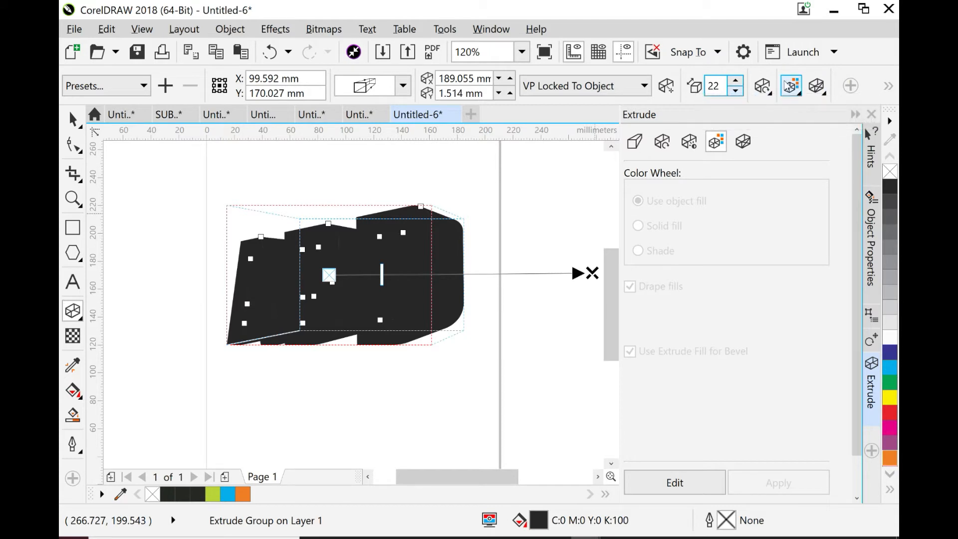
- Apply shaded colouring to the ABD extrusion, running from lime green (C22 M0 Y100 K0) to black
left_click(794, 88)
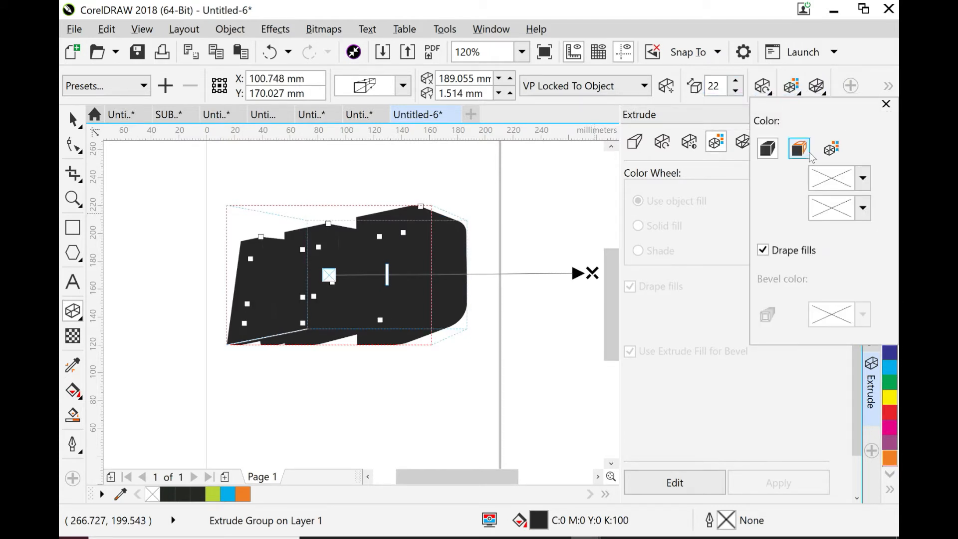
left_click(833, 144)
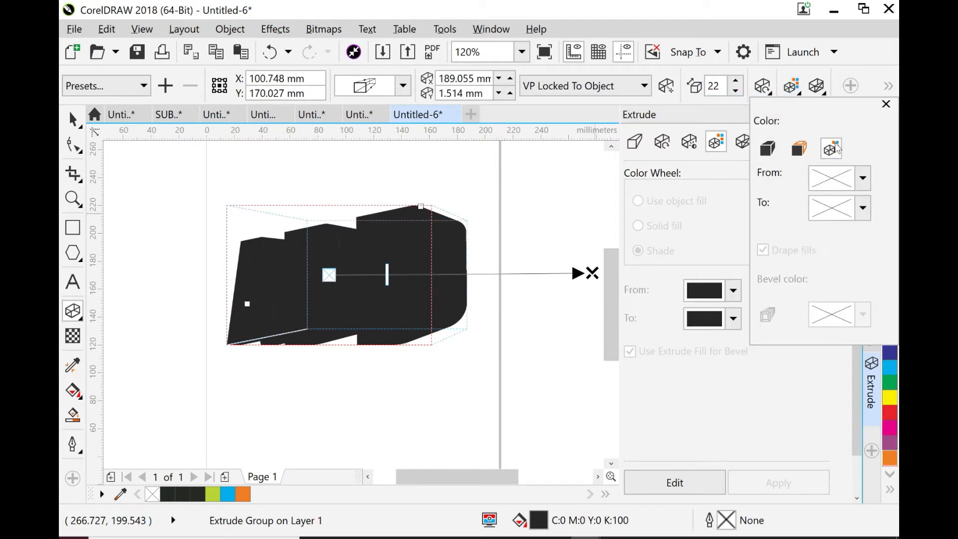
left_click(863, 180)
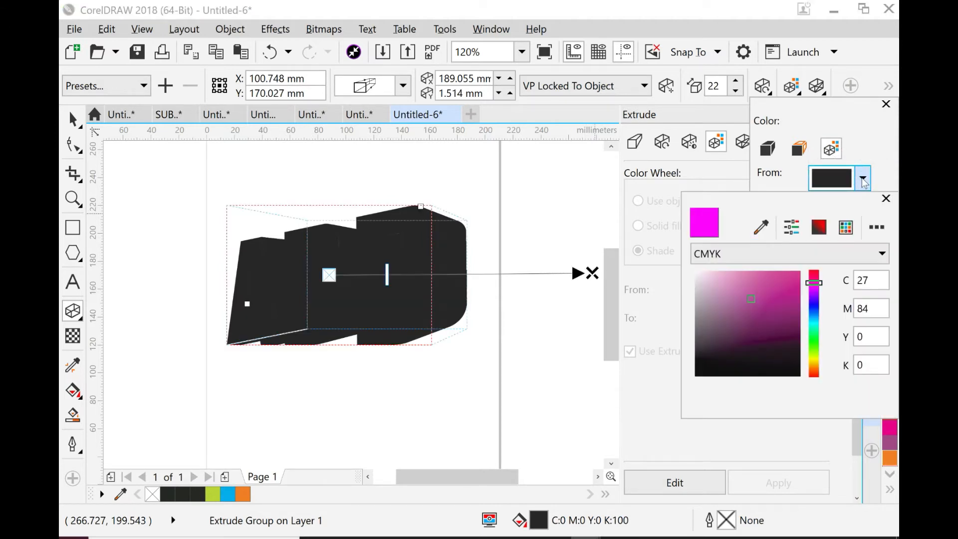
left_click(814, 355)
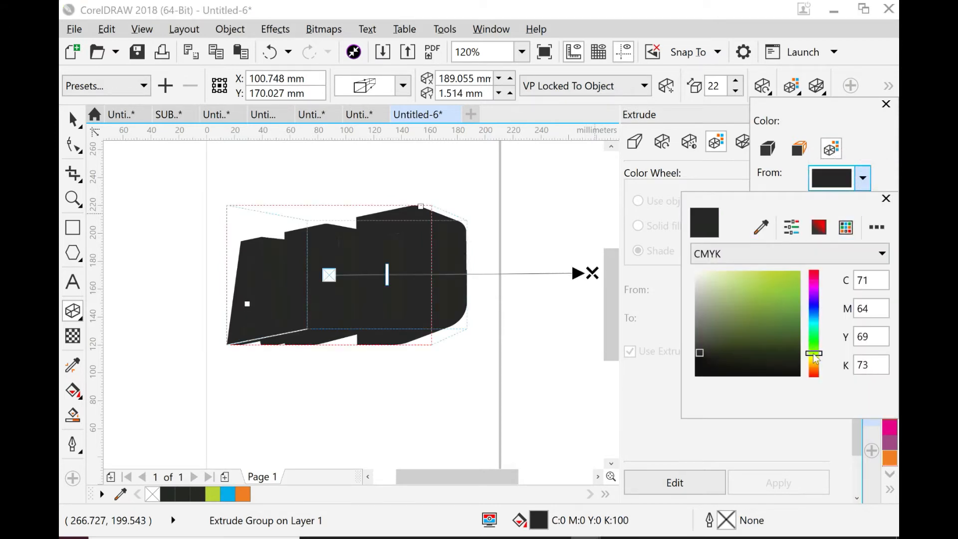
left_click(814, 356)
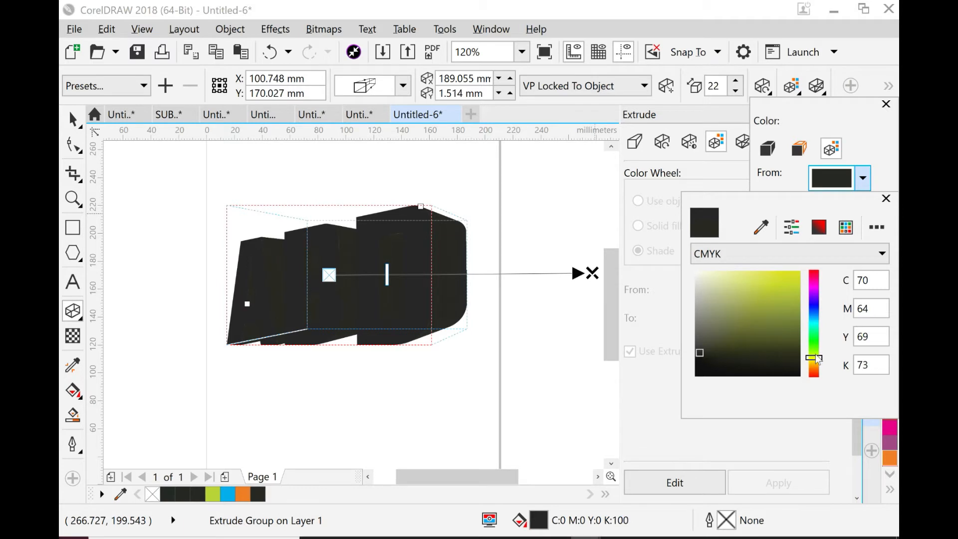
left_click(814, 353)
left_click(813, 357)
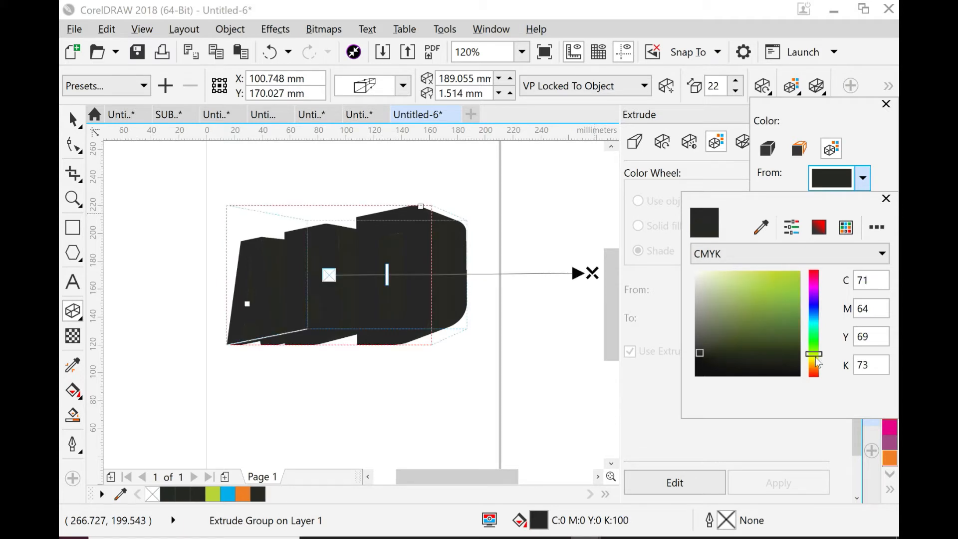
left_click(791, 275)
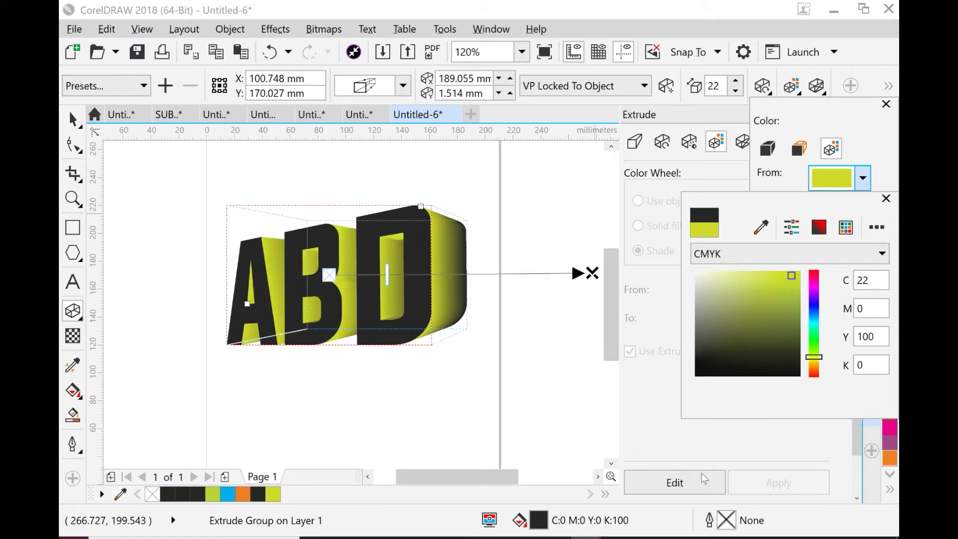
left_click(547, 370)
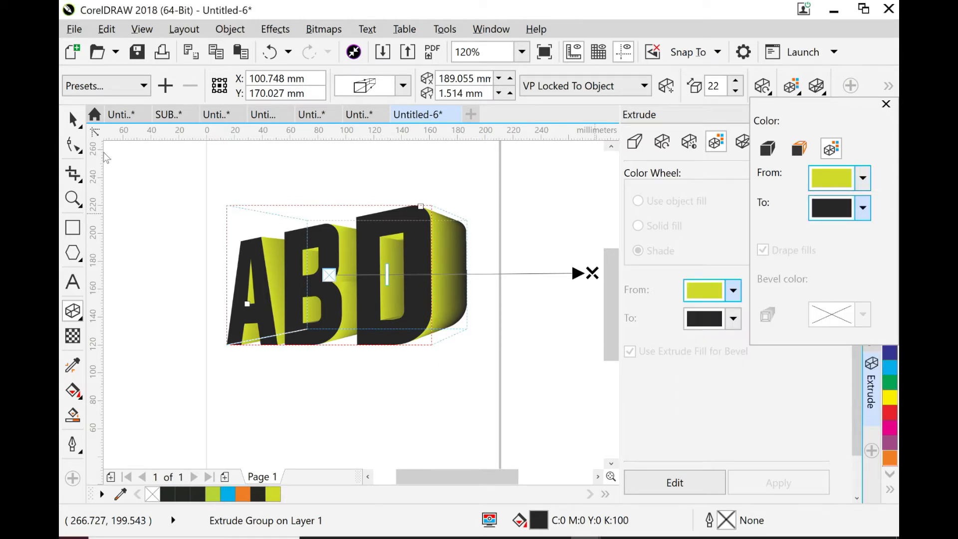
left_click(184, 210)
- Draw a thin horizontal rectangle about 175 mm wide and 1.5 mm high beneath the ABD letters
left_click(75, 228)
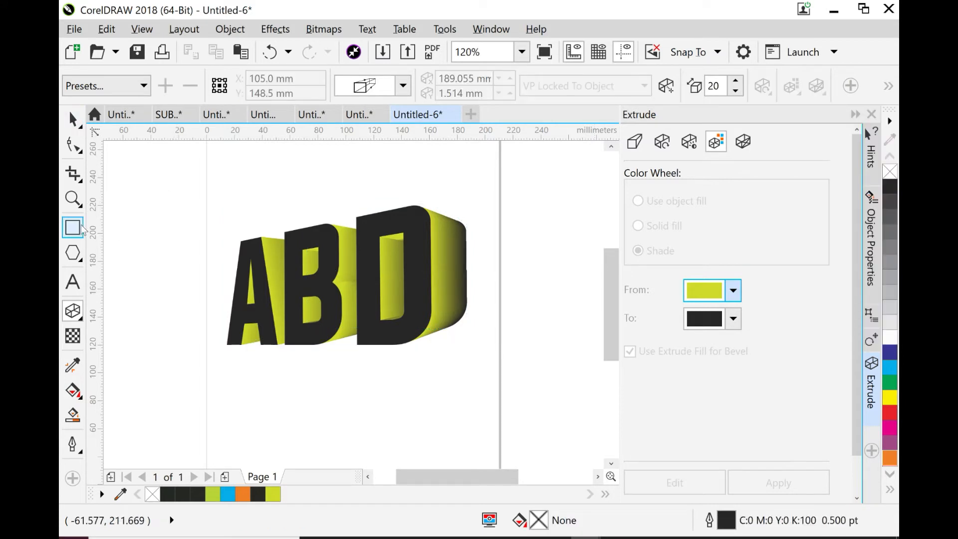
left_click_drag(222, 365, 467, 365)
key("space")
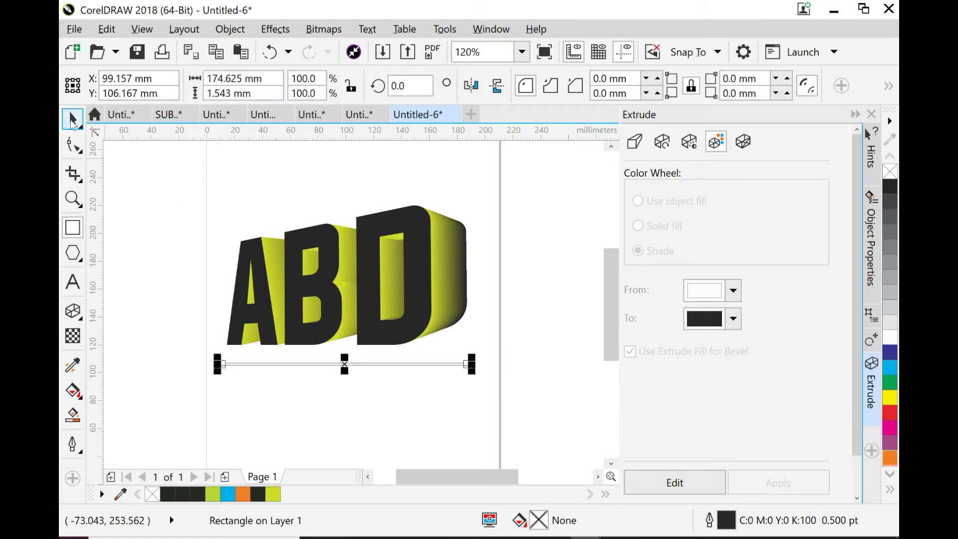
- Fill the thin rectangle with lime green (C31 M0 Y100 K0) and set its outline width to None
left_click(214, 496)
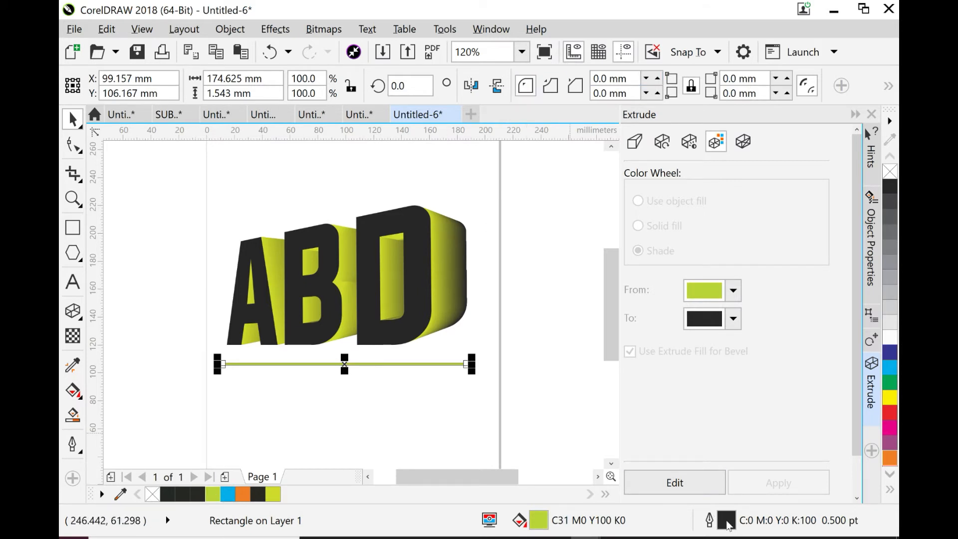
double_click(727, 521)
left_click(363, 161)
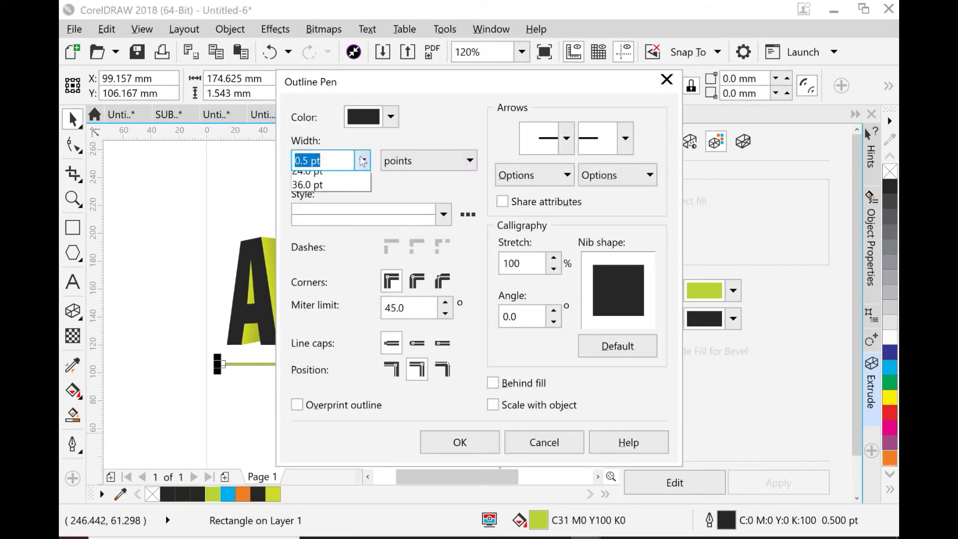
left_click(338, 180)
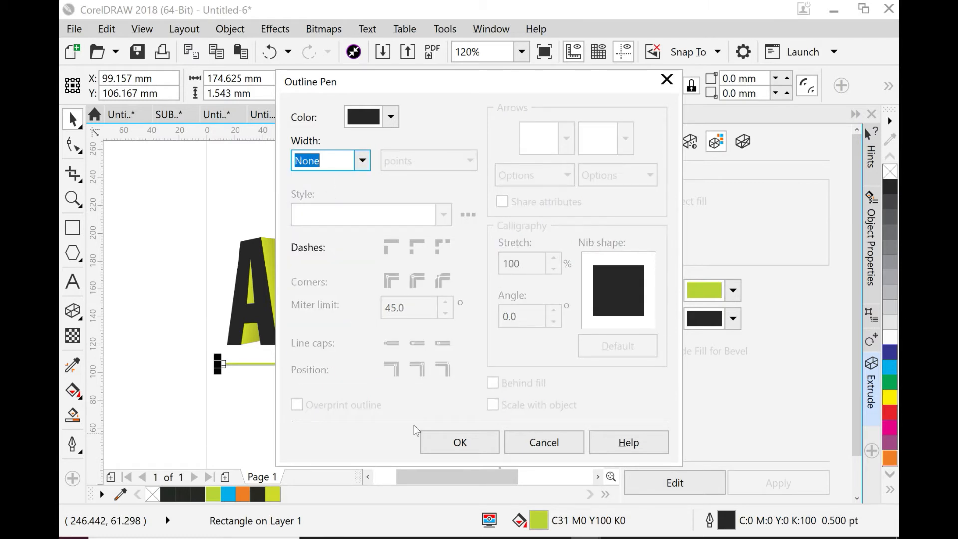
left_click(449, 442)
left_click(210, 273)
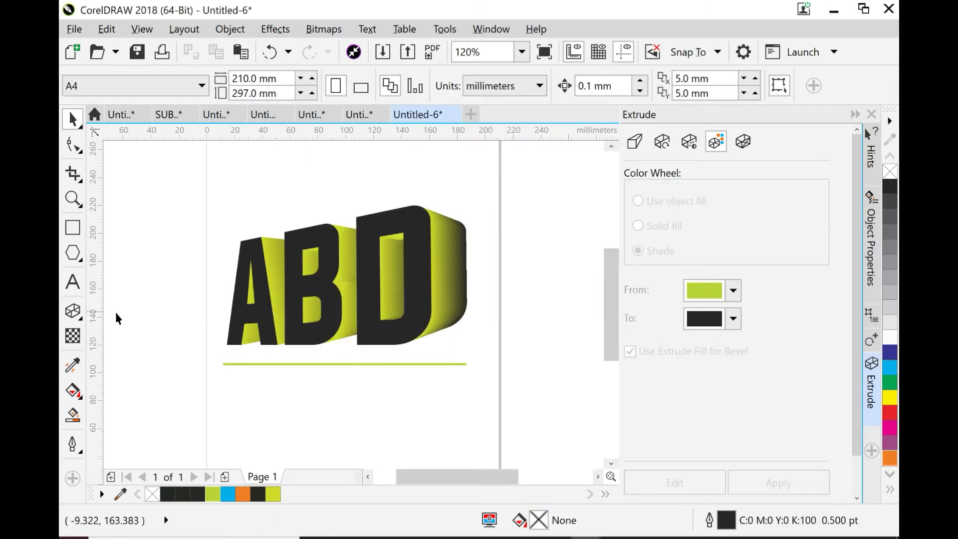
- Add the letter-spaced text "E N G I N E E R I N G" below the green line
key("F8")
left_click(232, 394)
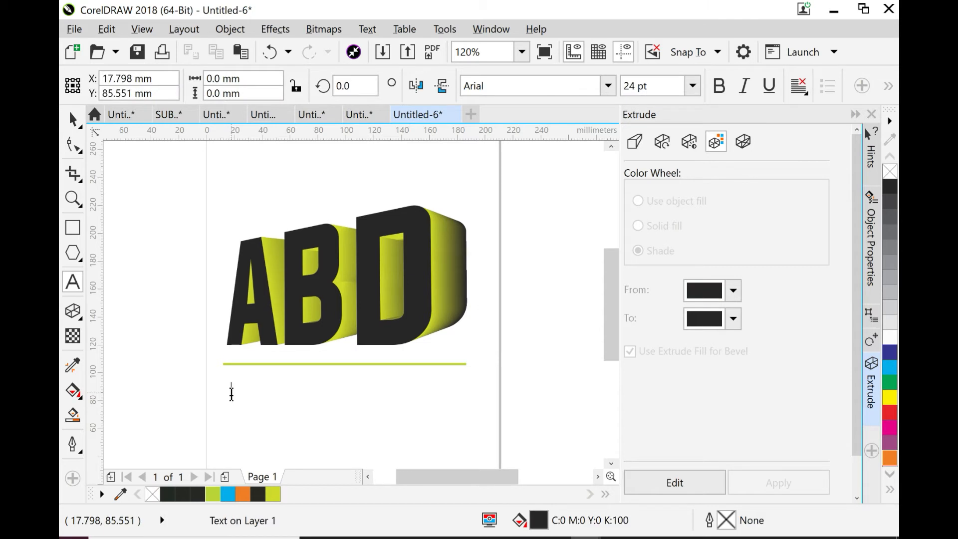
type("E N")
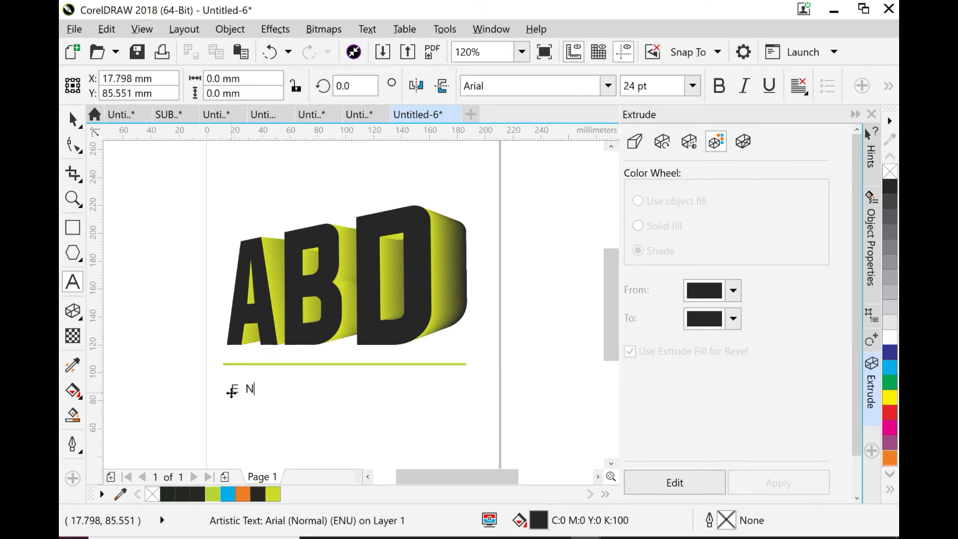
key("BackSpace")
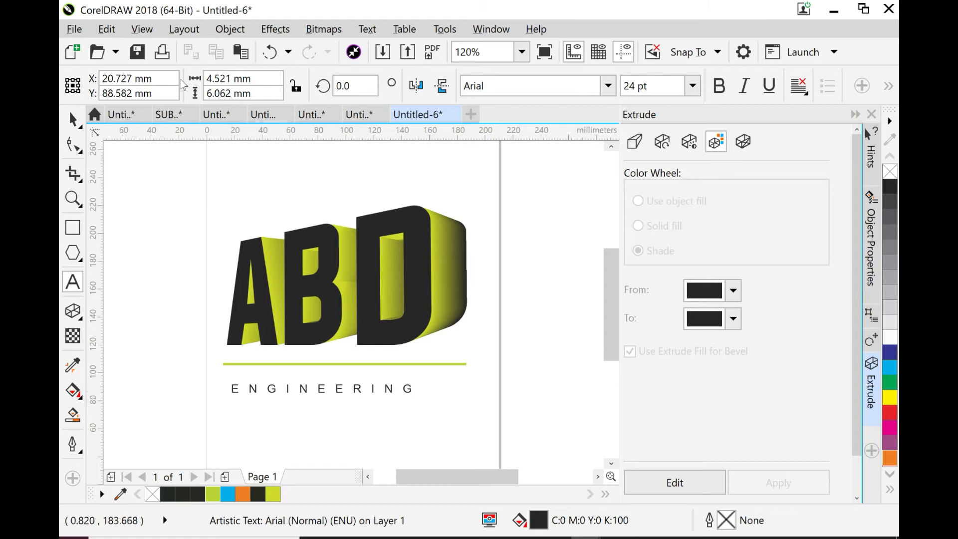
- Set the ENGINEERING text in Gadugi Bold and enlarge it to about 165 mm wide beneath the green line
left_click(69, 112)
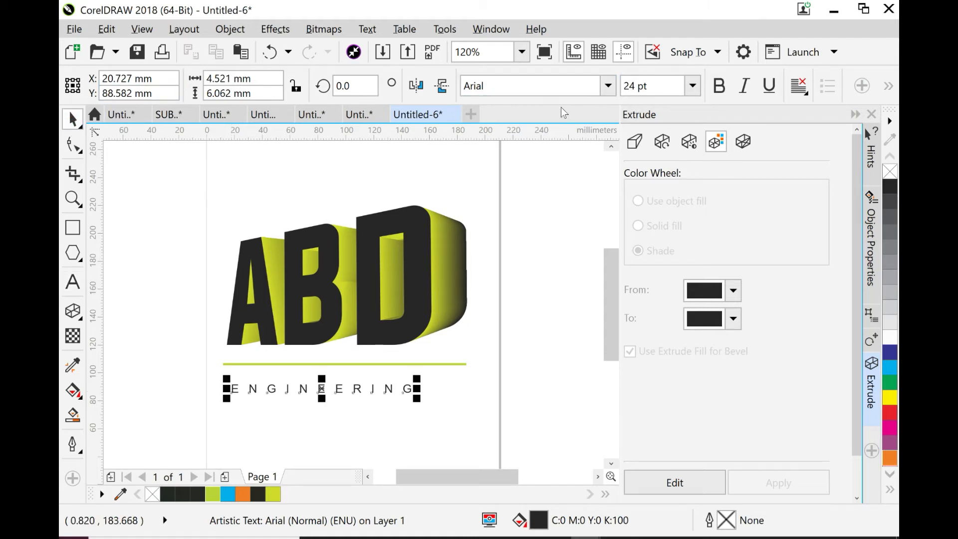
left_click(608, 86)
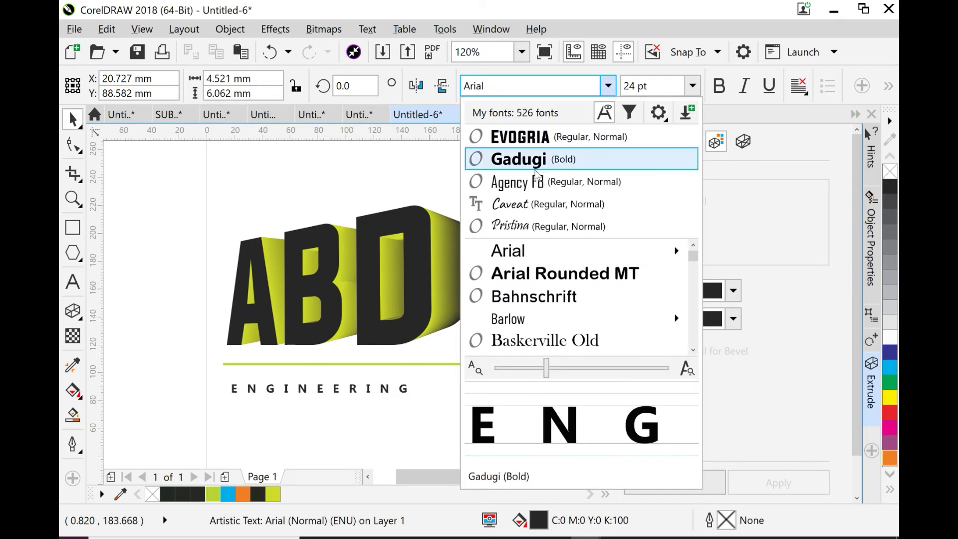
left_click(535, 169)
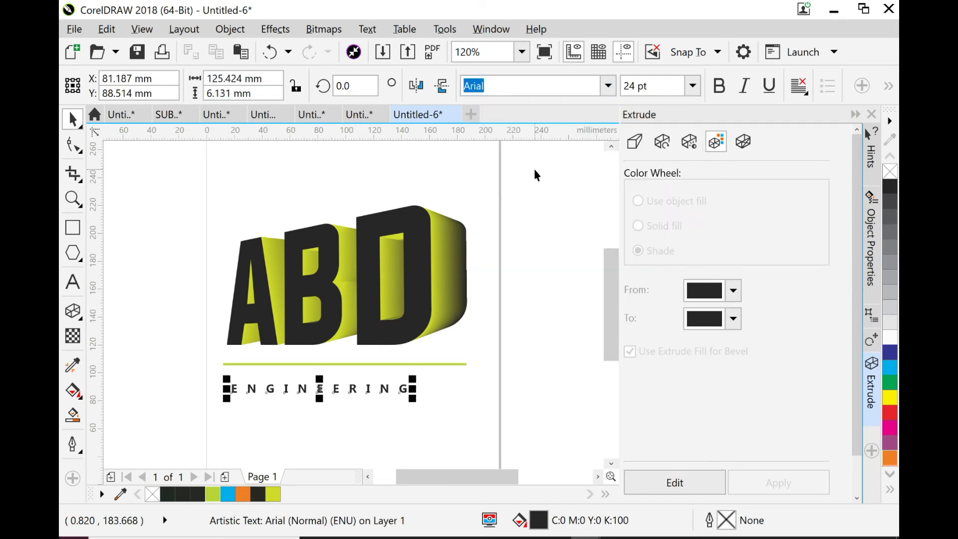
left_click_drag(450, 410, 475, 419)
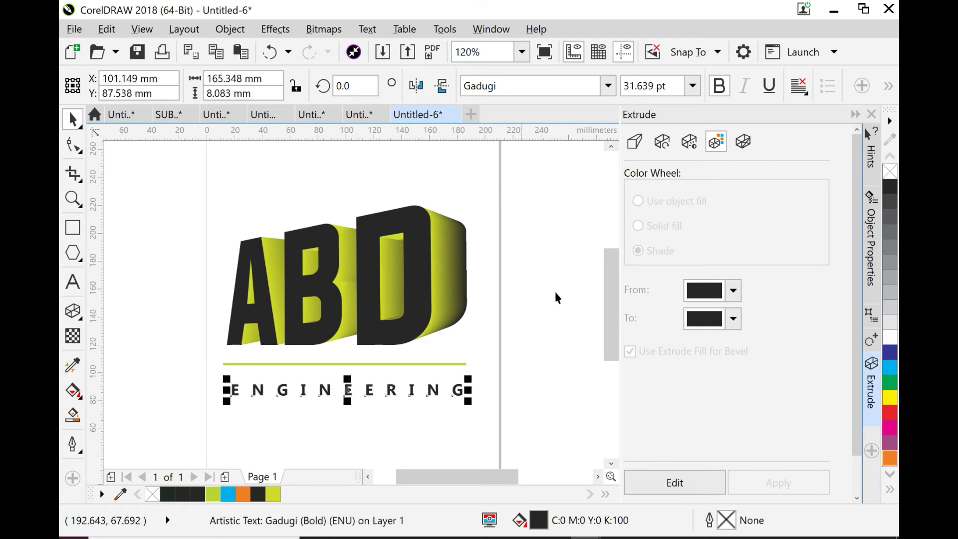
- Nudge the green line 0.1 mm to the right and 0.4 mm down
left_click(377, 364)
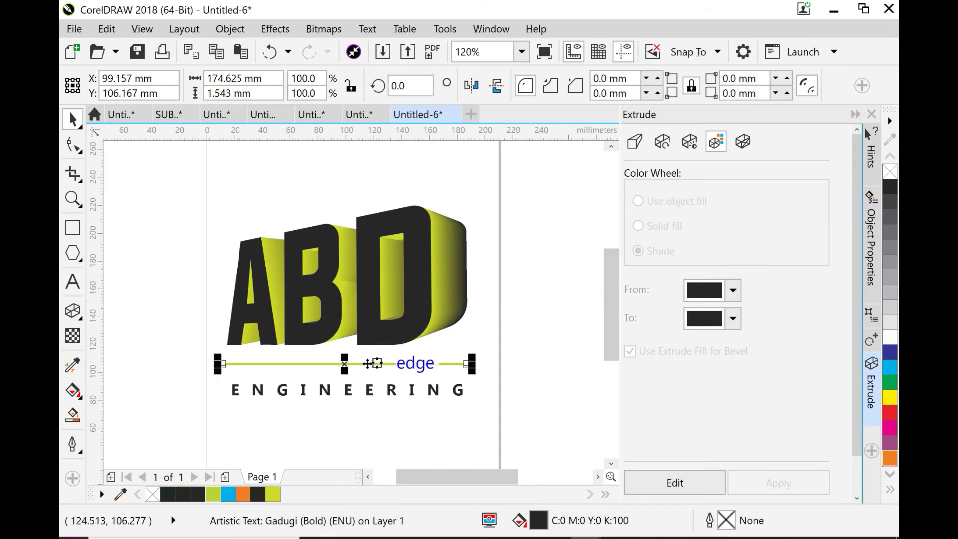
left_click_drag(377, 363, 348, 365)
key("Right")
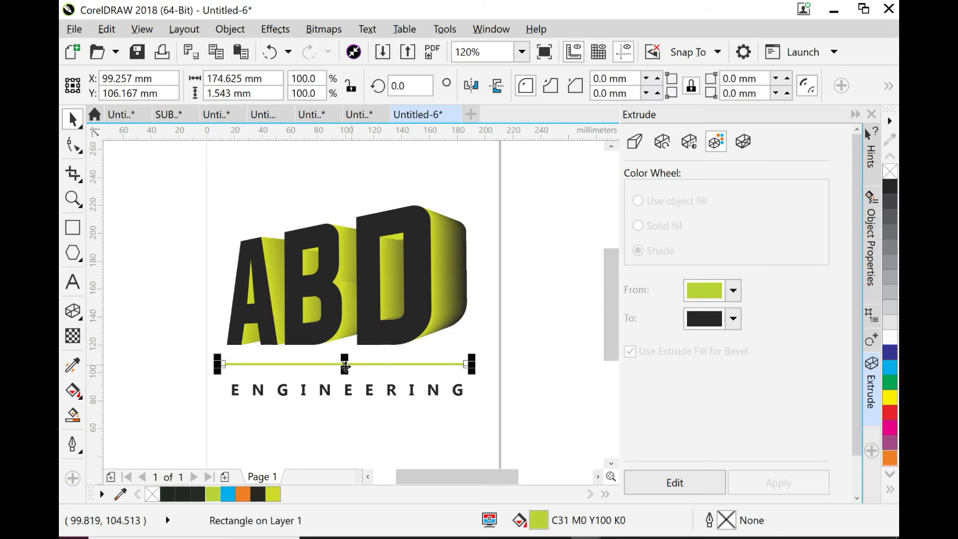
key("Down")
key("Down")
key("Down")
key("Down")
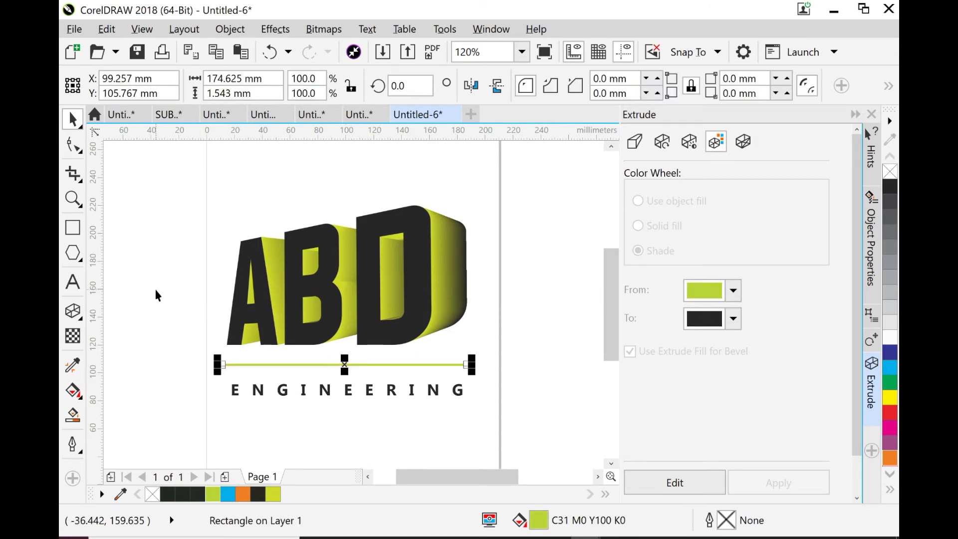
left_click(155, 295)
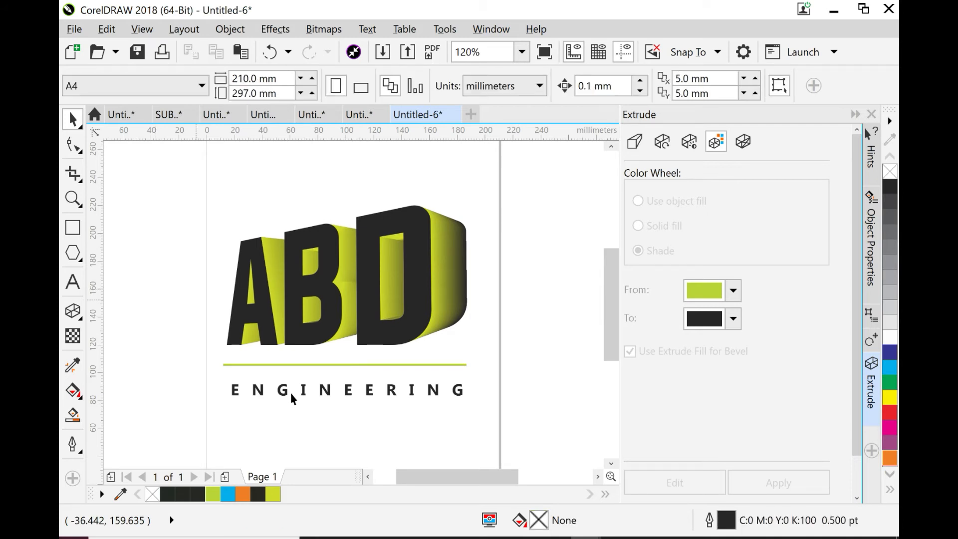
- Edit the ABD extrusion and reduce its depth to 6
mouse_move(428, 477)
left_mouse_down()
mouse_move(533, 475)
mouse_move(385, 475)
mouse_move(418, 478)
left_mouse_up()
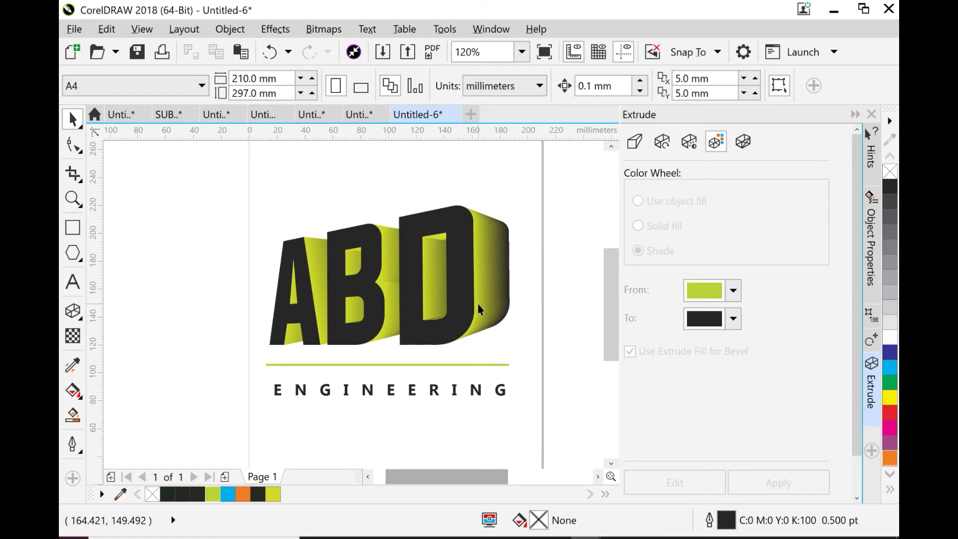
left_click(492, 297)
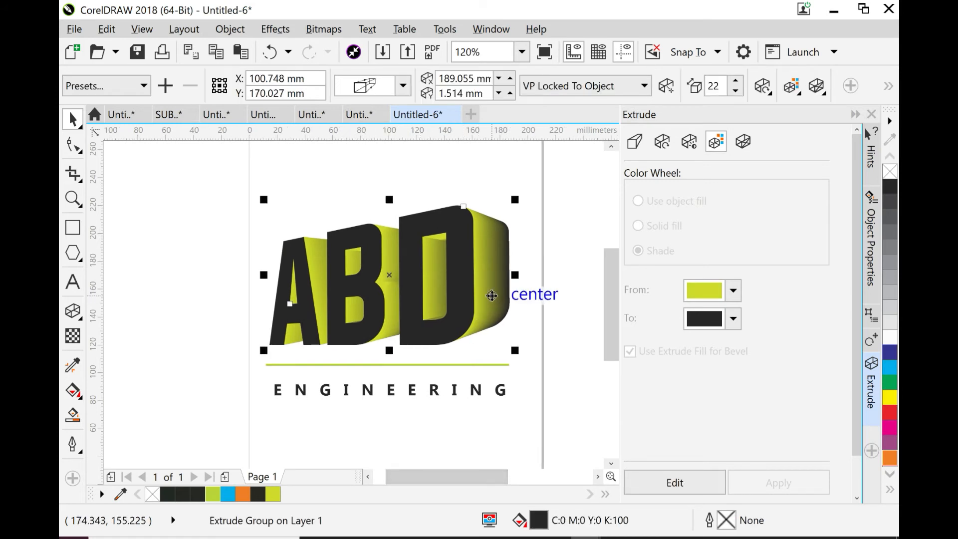
left_click(690, 491)
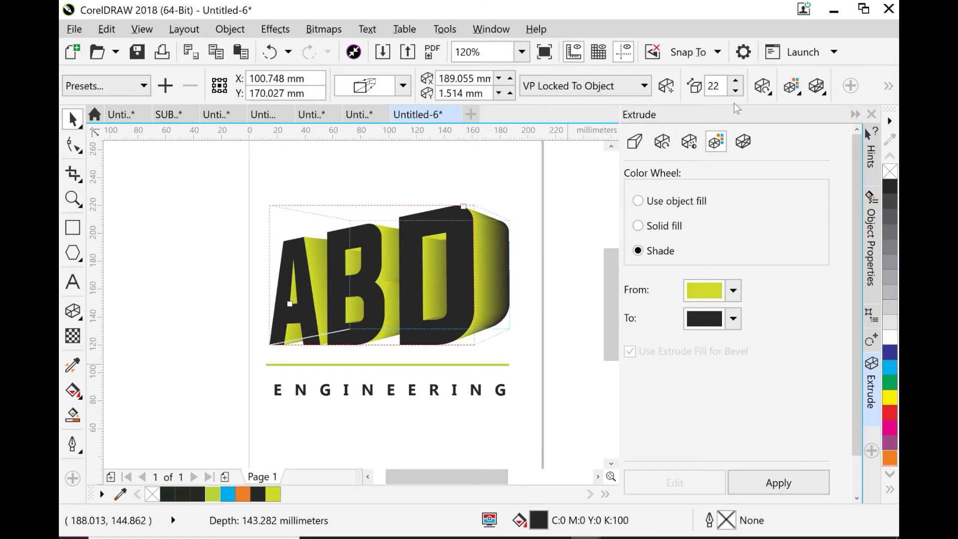
left_click(739, 91)
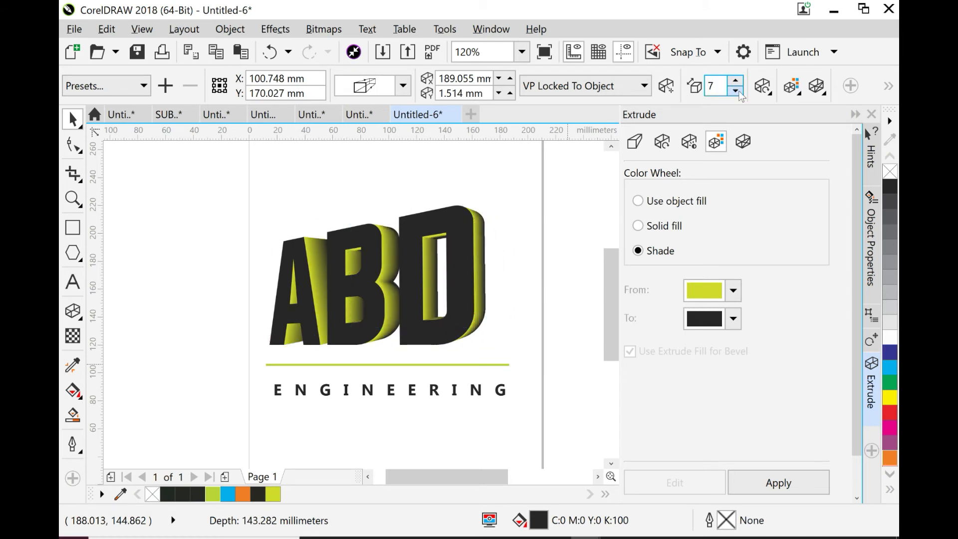
left_click(735, 91)
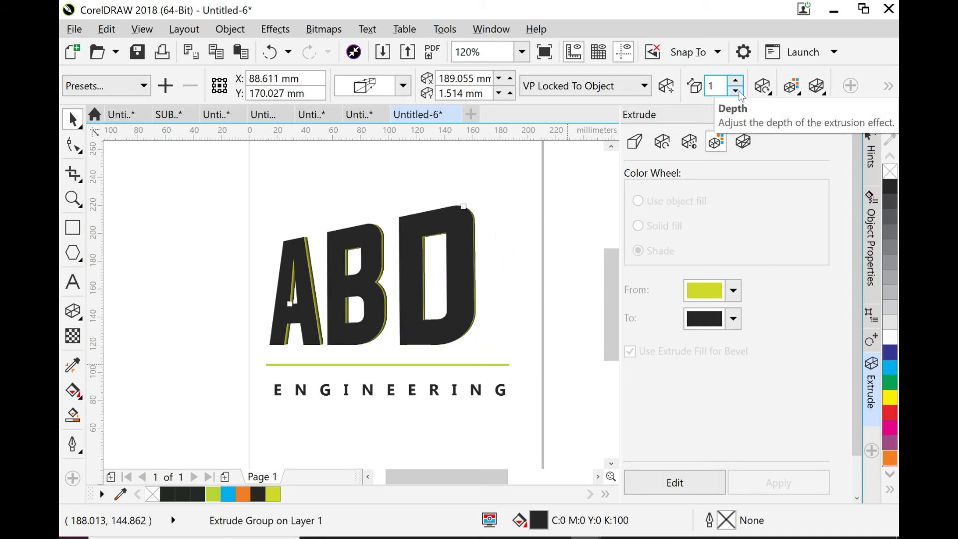
left_click(736, 81)
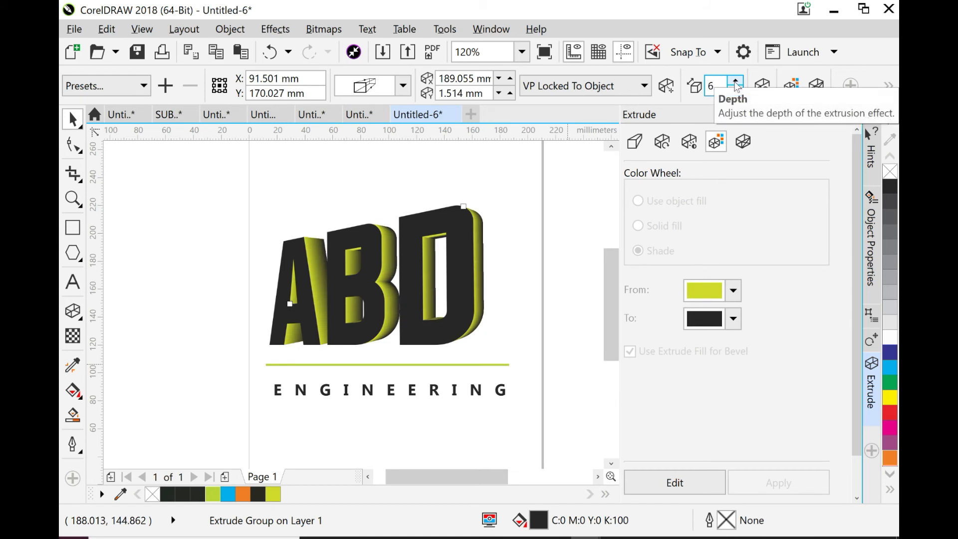
left_click(736, 83)
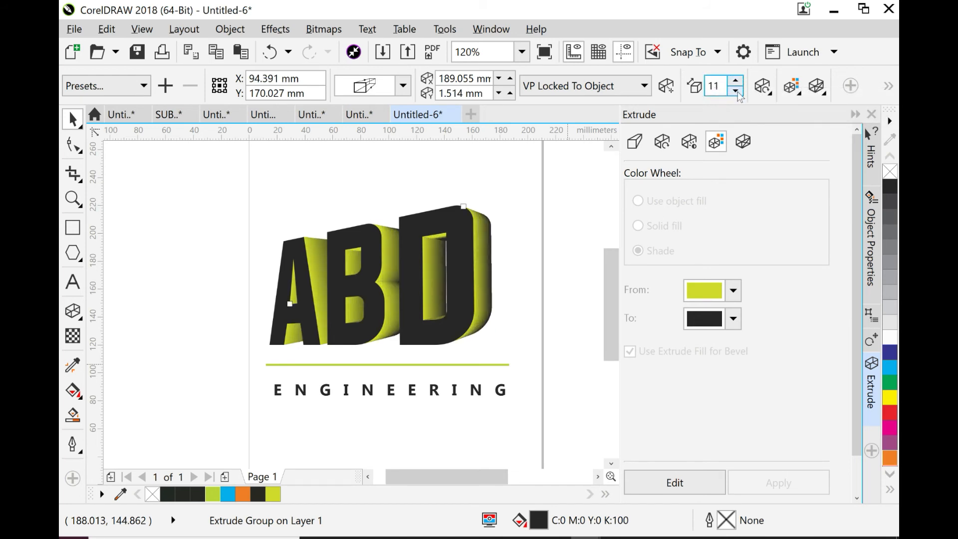
left_click(737, 92)
left_click(700, 87)
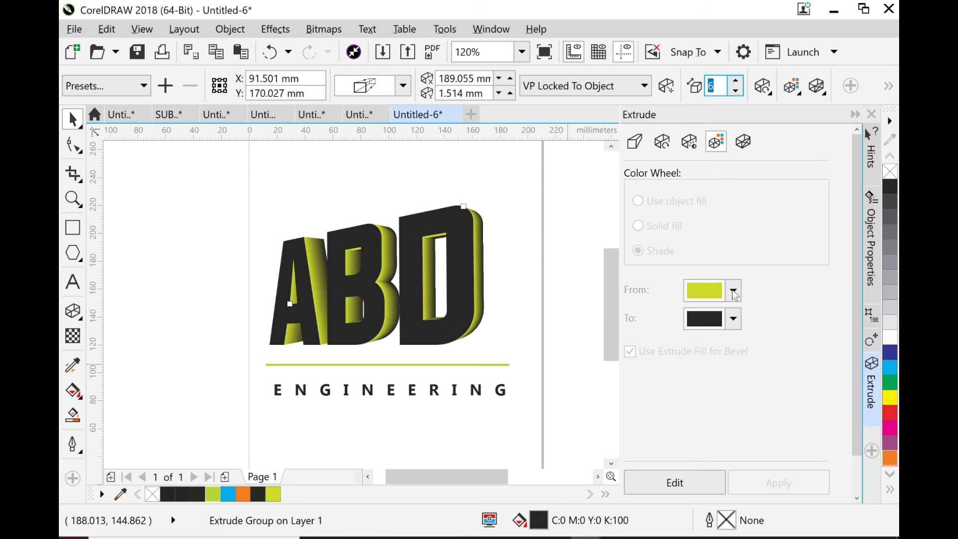
- Edit the ABD extrusion's shading to start from blue (C82 M63 Y0 K0) and apply it
left_click(679, 482)
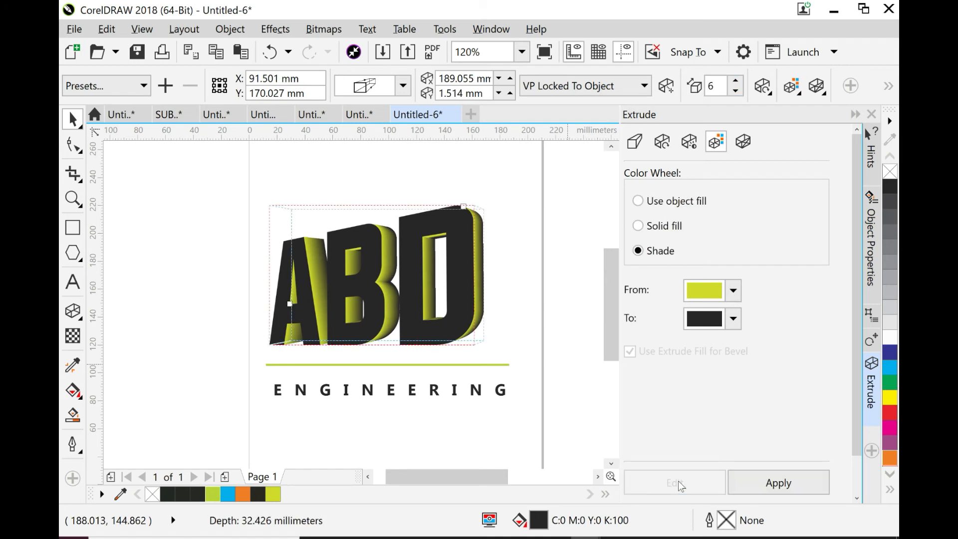
left_click(734, 291)
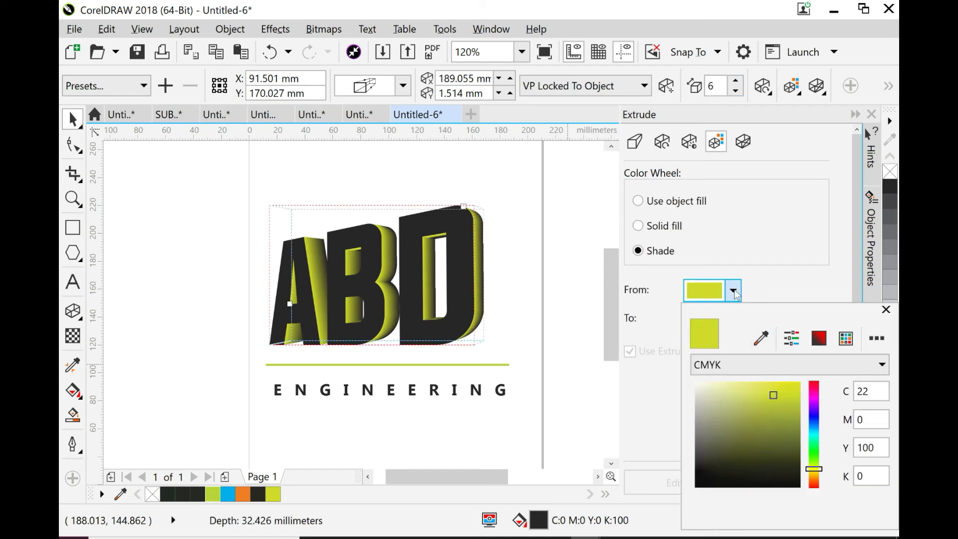
left_click(814, 393)
left_click(814, 422)
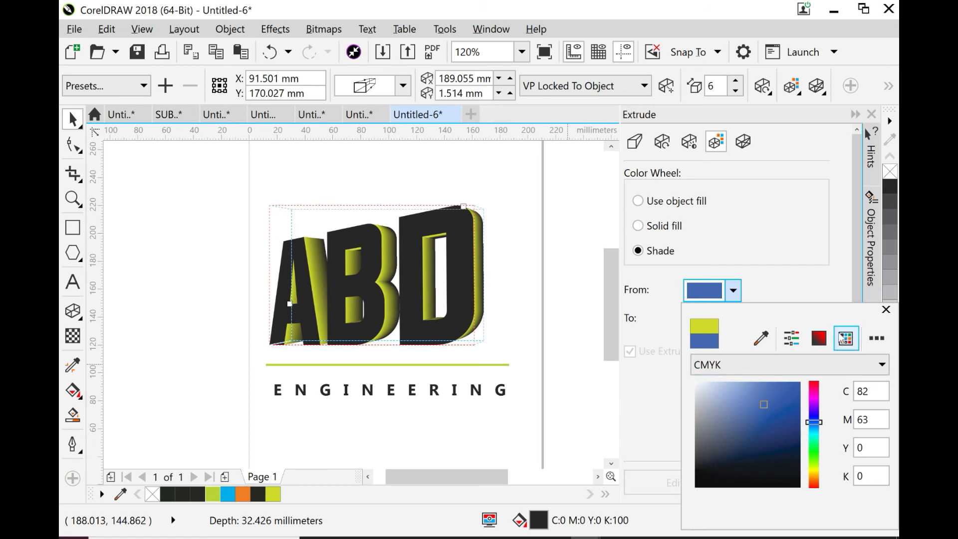
key("Escape")
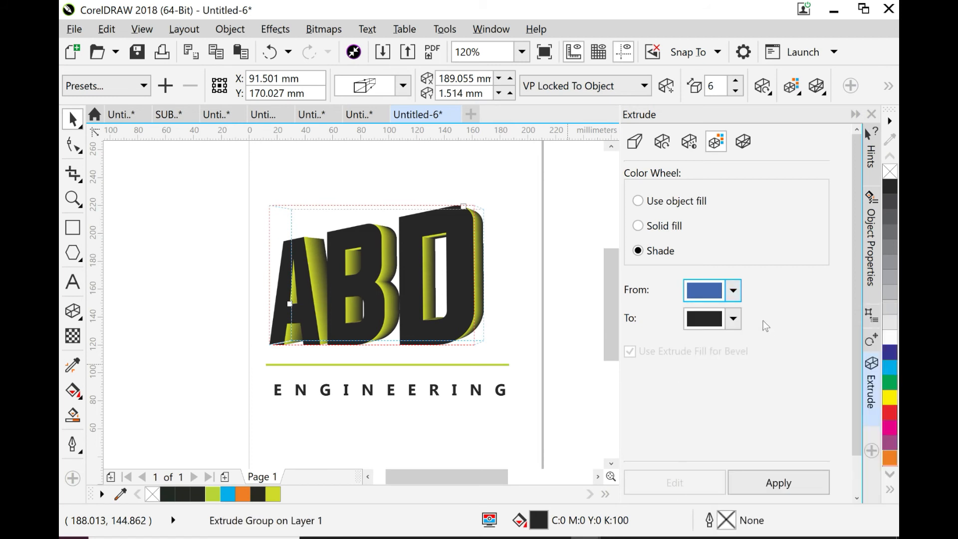
left_click(777, 479)
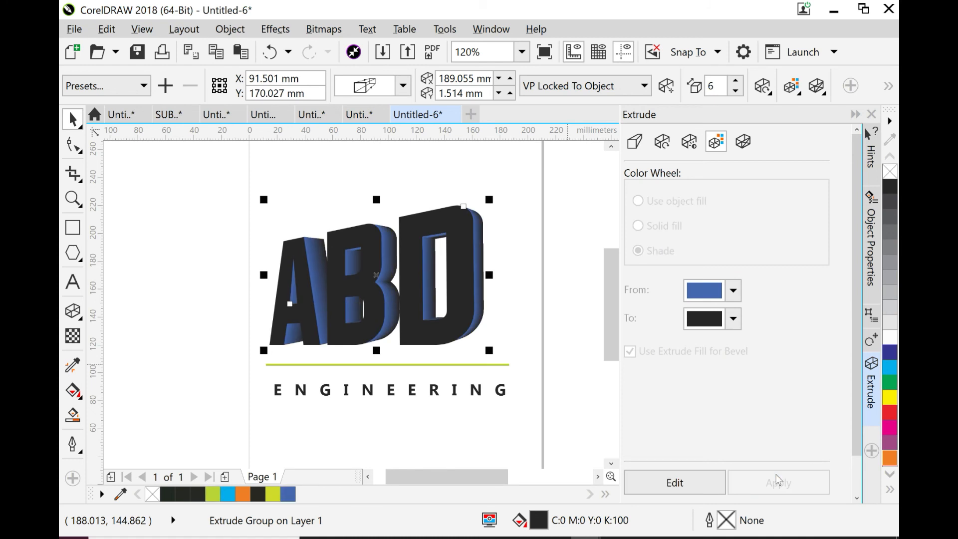
- Edit the ABD extrusion's shading to start from light grey (C13 M9 Y6 K0) and apply it
left_click(671, 483)
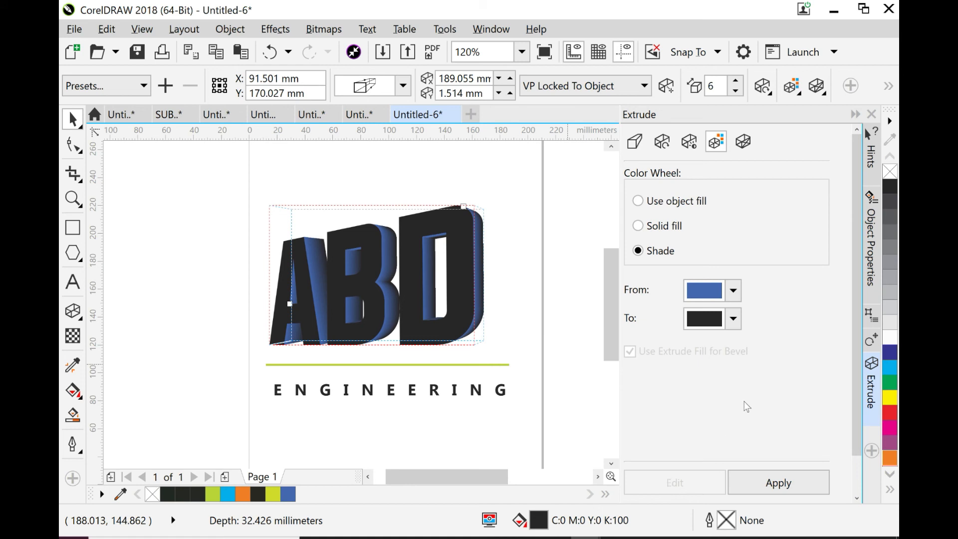
left_click(734, 291)
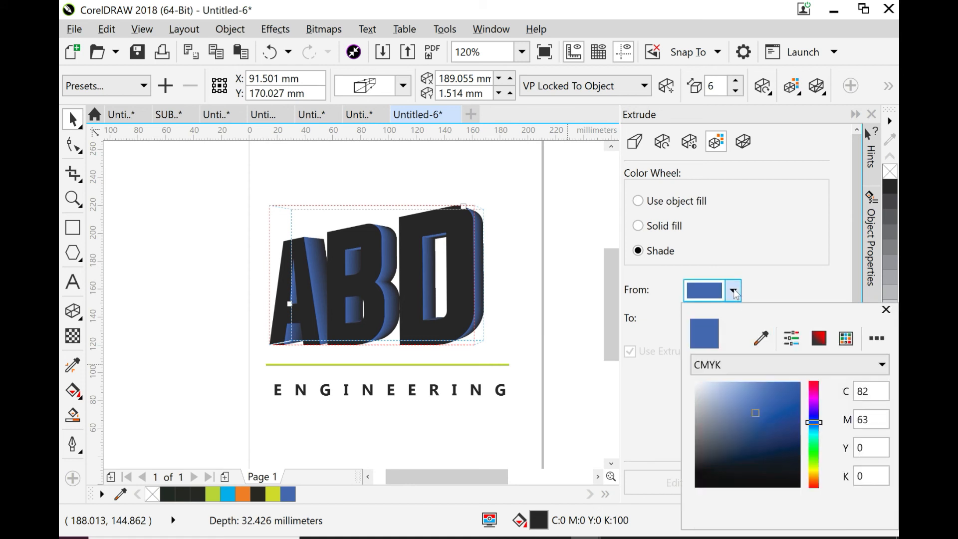
left_click(698, 393)
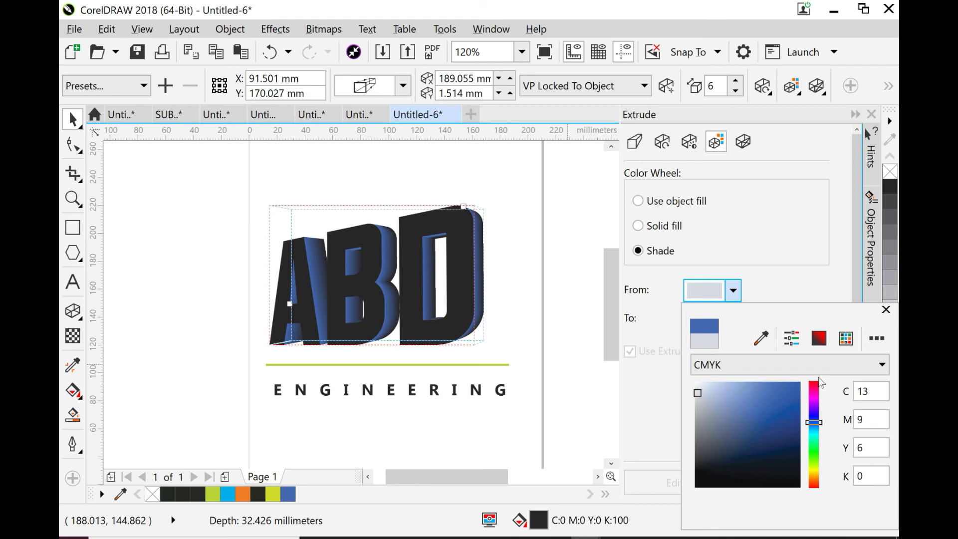
key("Return")
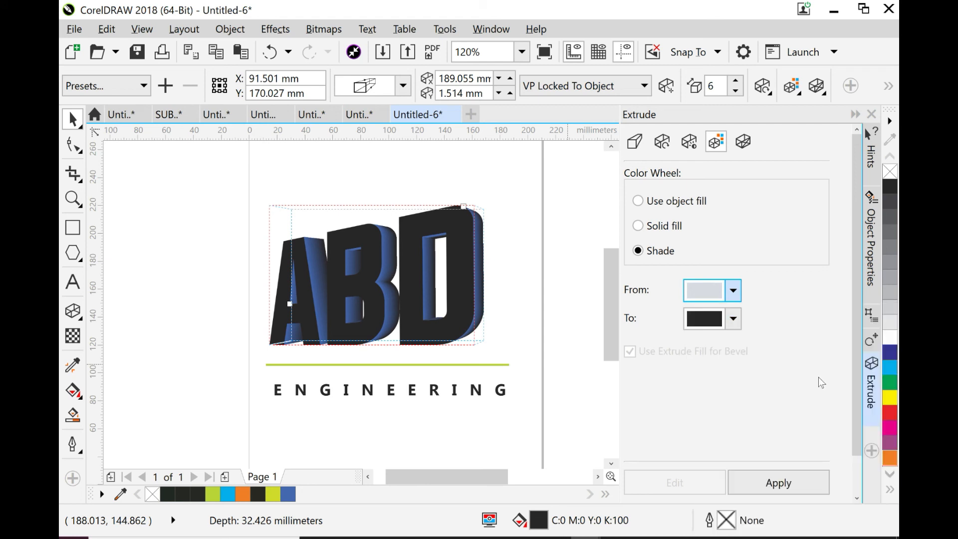
left_click(777, 486)
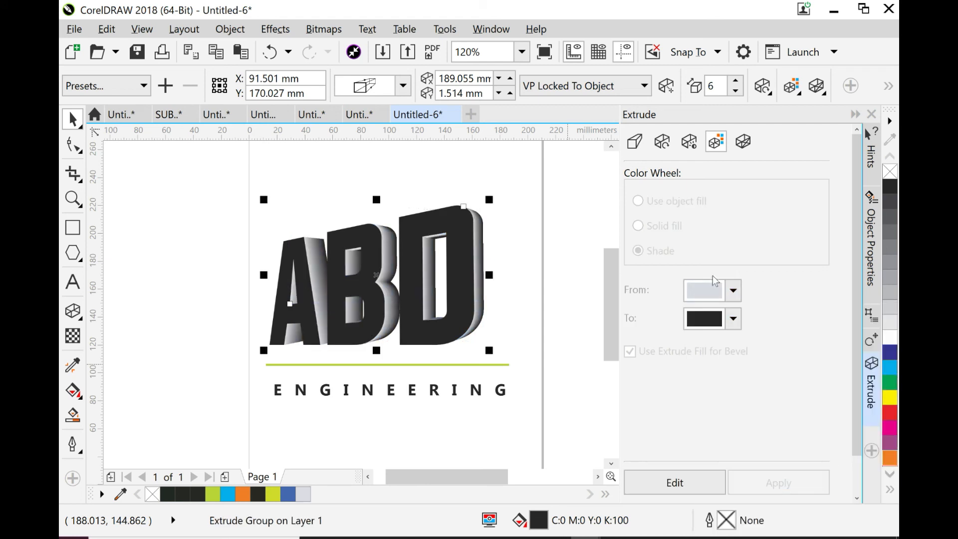
- Try a depth of 1 on the ABD extrusion and increase the depth through 11 to 16
left_click(734, 90)
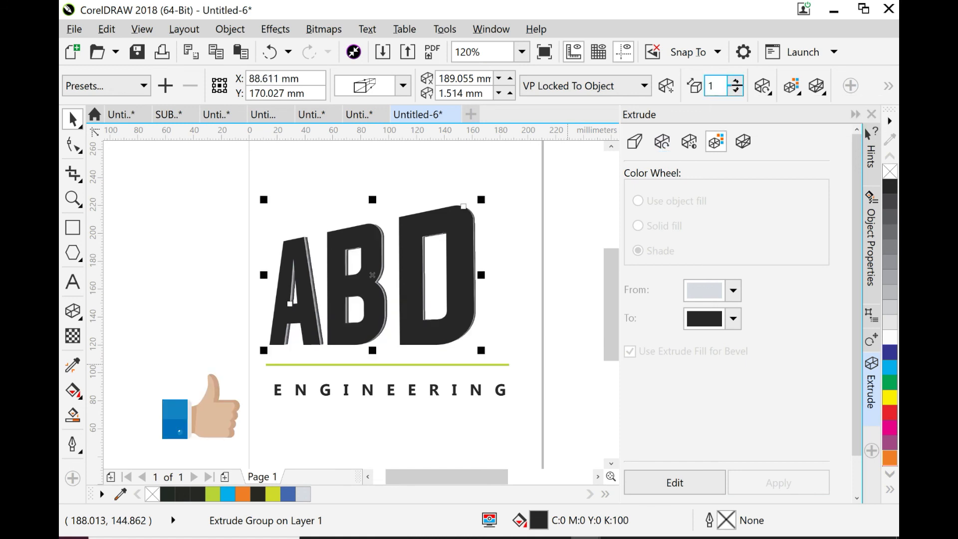
left_click(737, 80)
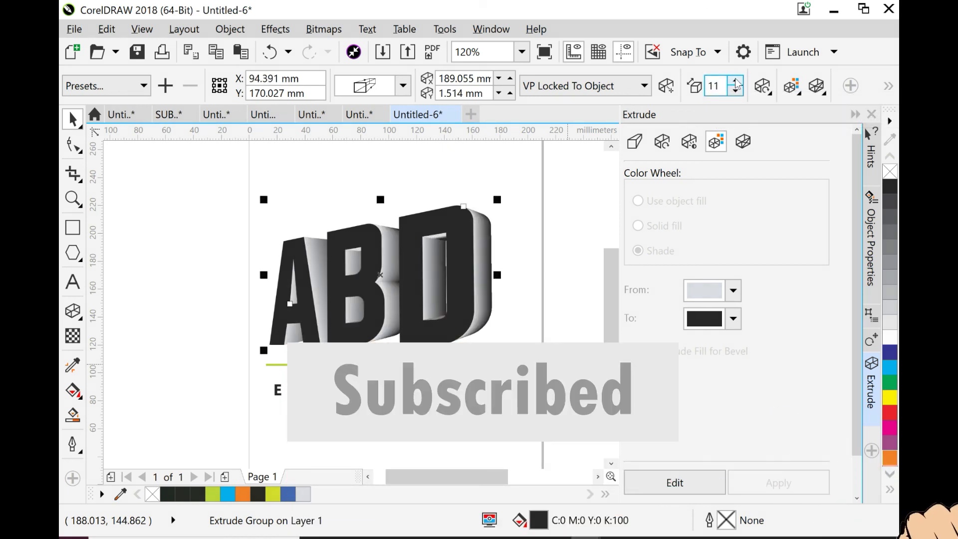
left_click(736, 80)
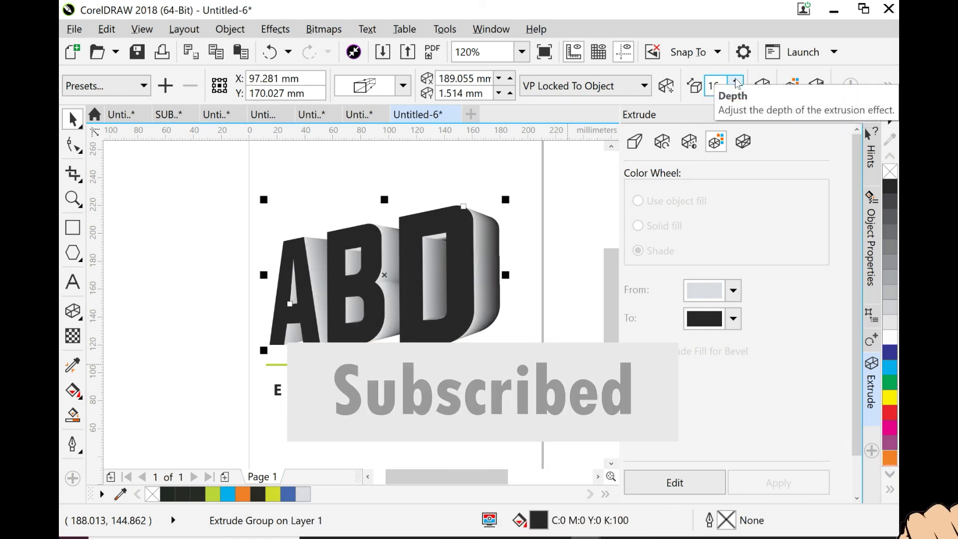